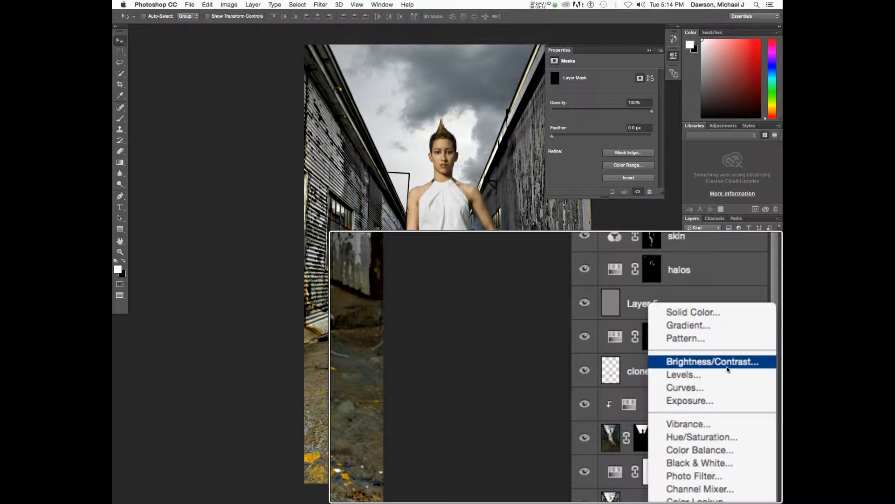
- Add a Brightness/Contrast adjustment layer above the eyes group and set its brightness to 29
left_click(727, 369)
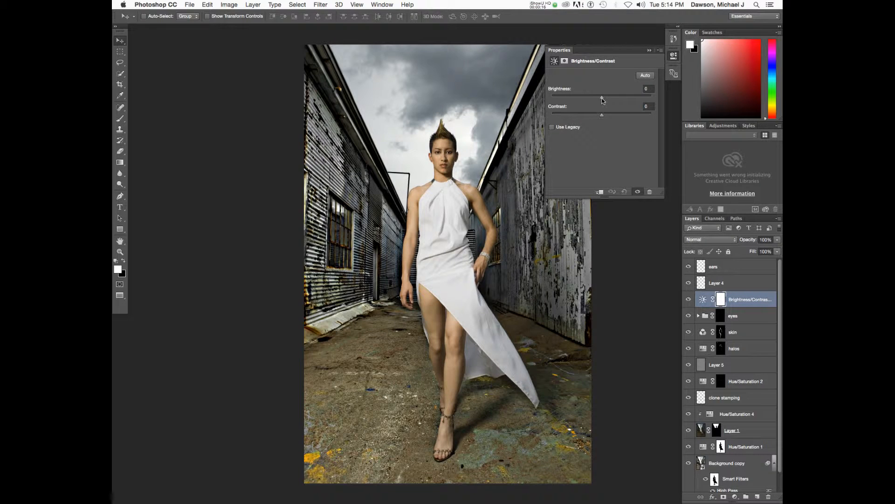
left_click_drag(602, 99, 610, 98)
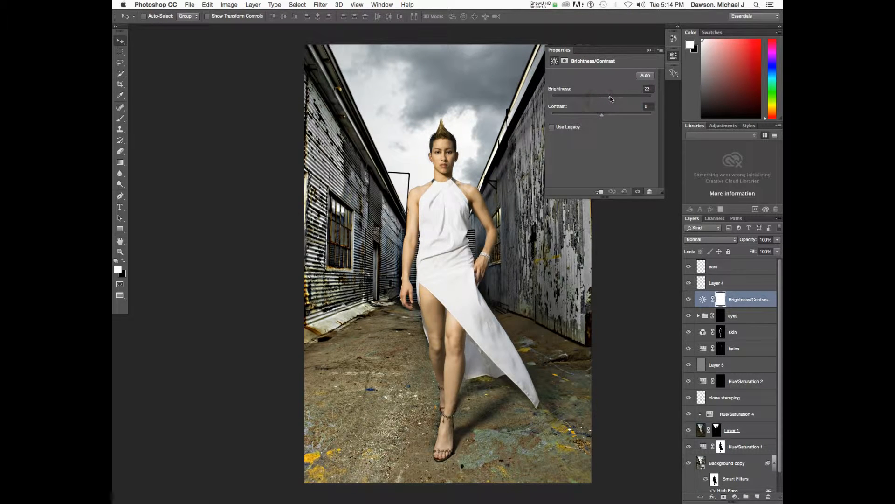
left_click_drag(611, 97, 611, 97)
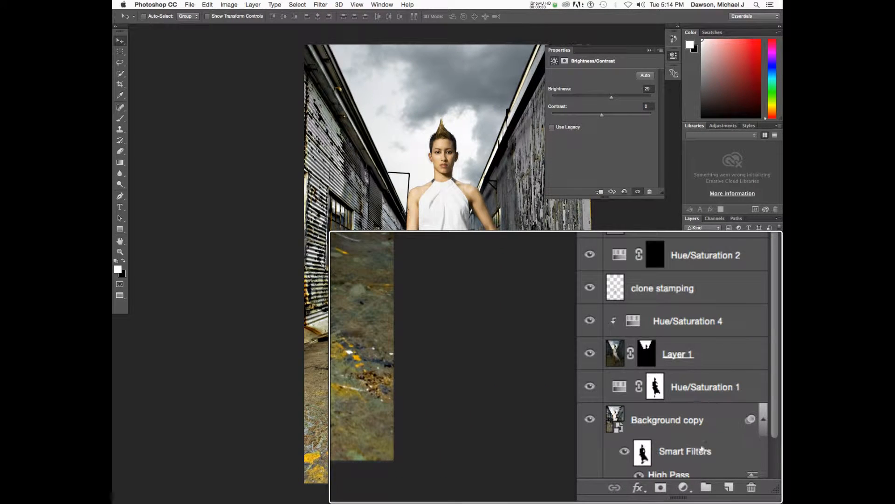
- Inspect Layer 1 in isolation and view its layer mask on its own, returning to the full composite
left_click(684, 488)
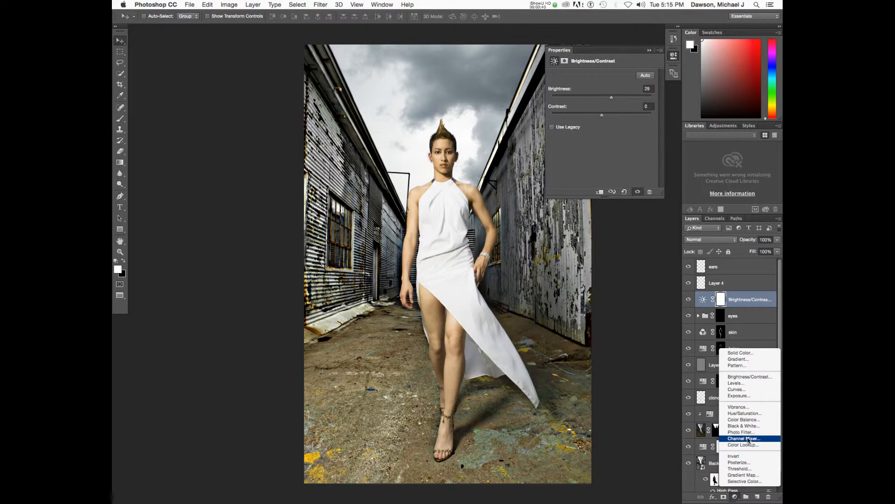
left_click(703, 432)
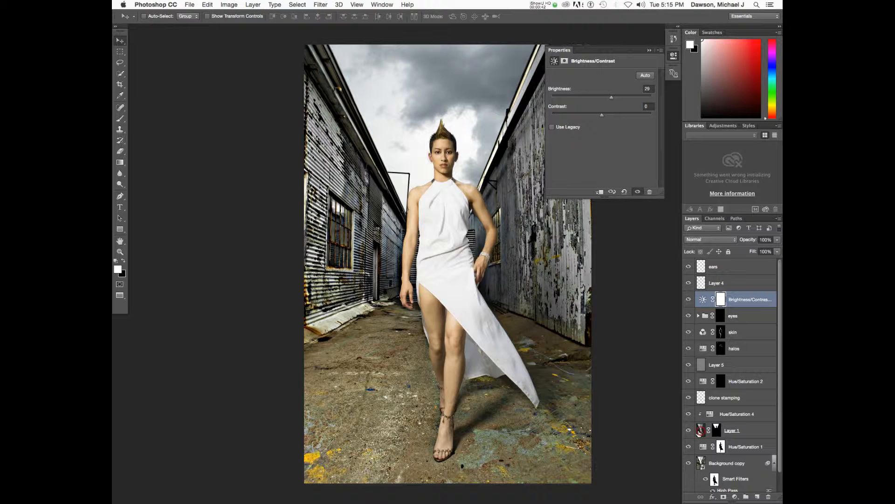
left_click(699, 430)
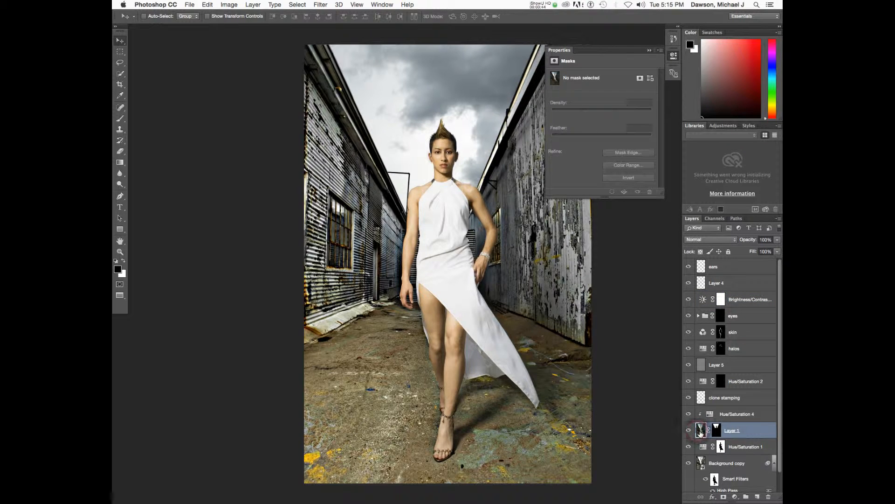
left_click(689, 432, "alt")
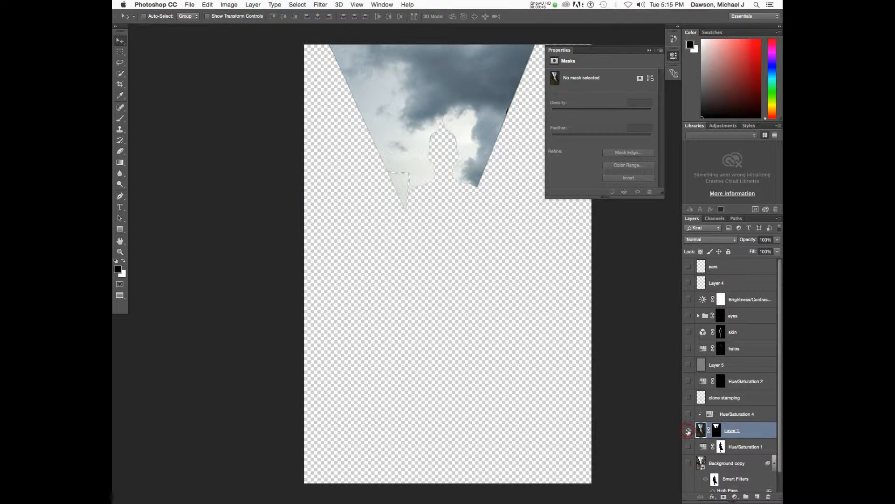
left_click(689, 432, "alt")
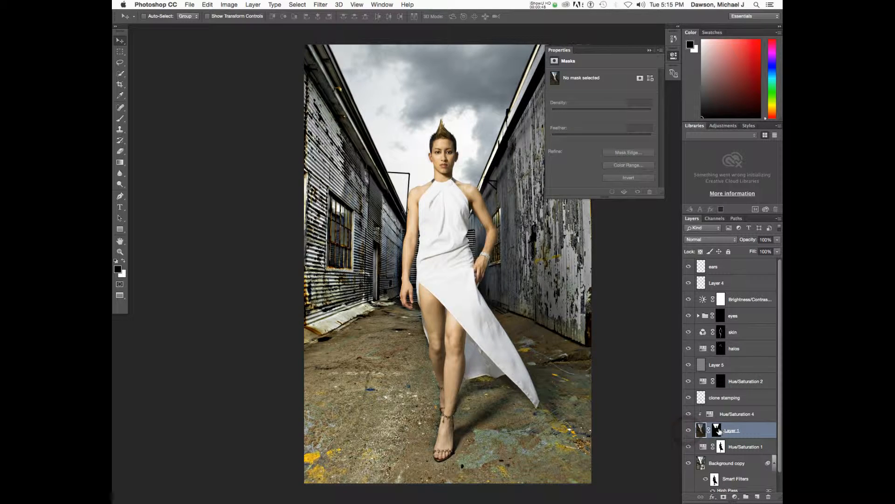
left_click(717, 430, "alt")
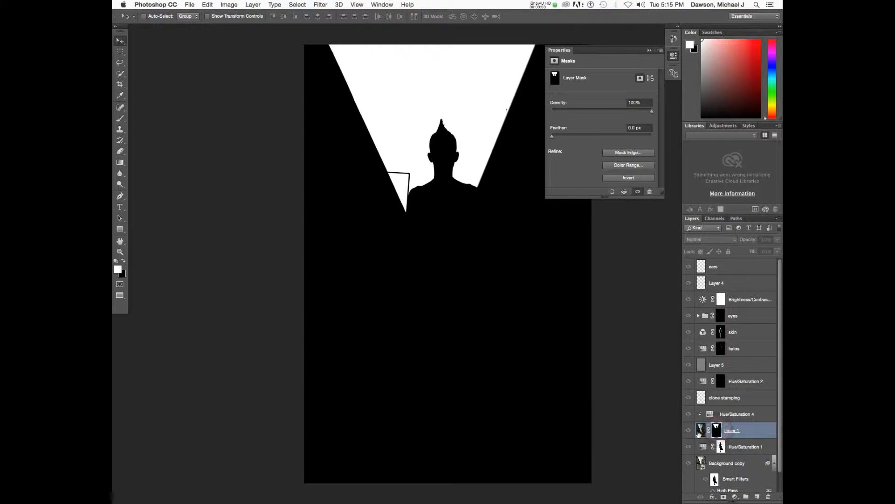
left_click(700, 432)
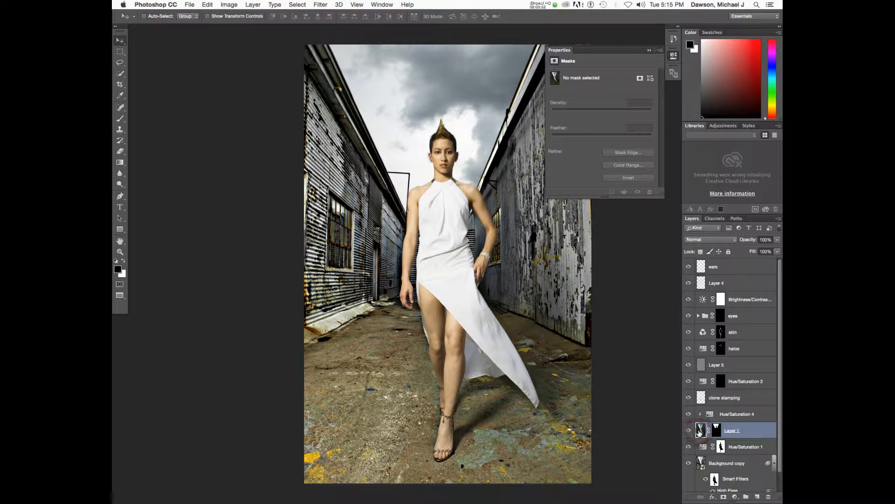
- Delete the Brightness/Contrast 1 adjustment layer
left_click(749, 300)
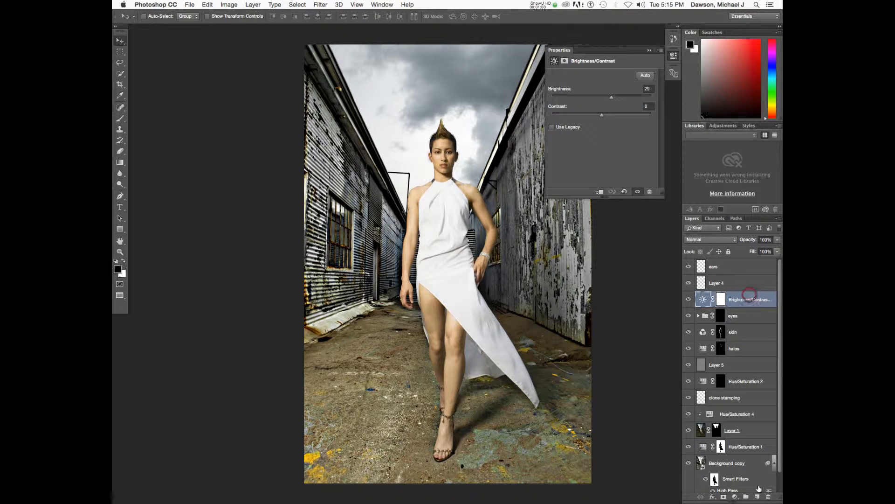
left_click(769, 496)
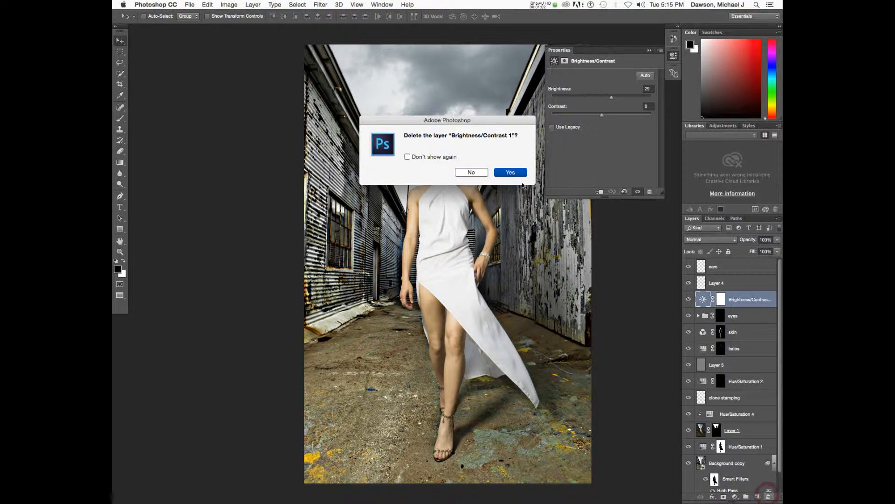
left_click(513, 172)
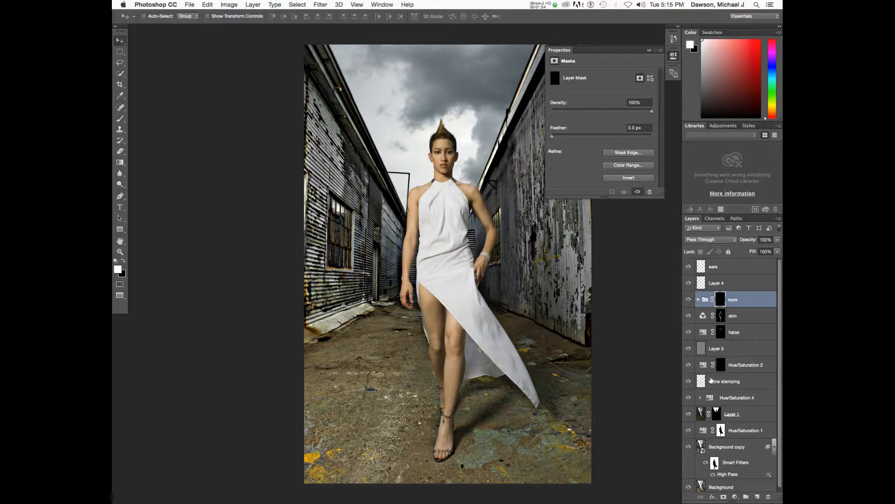
left_click(708, 413)
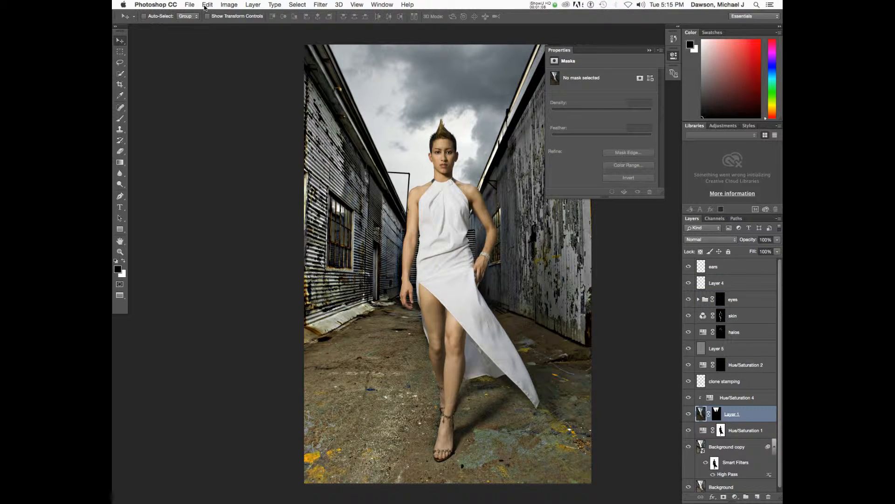
left_click(229, 5)
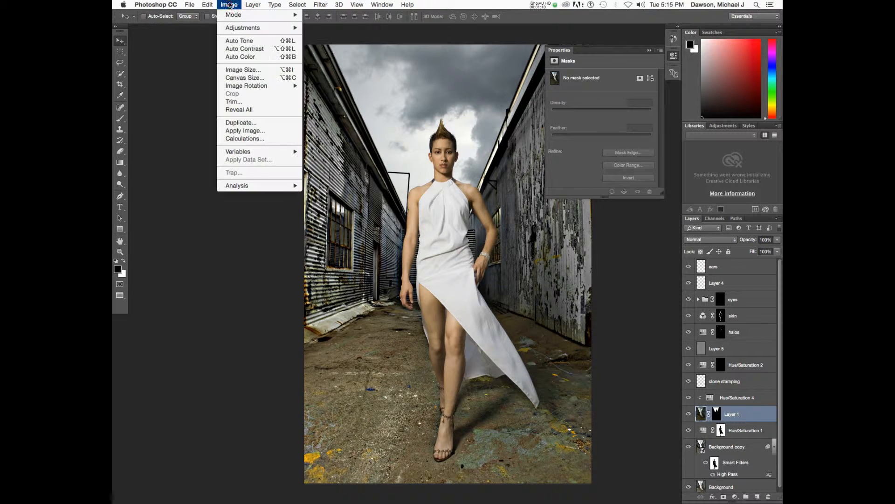
mouse_move(242, 28)
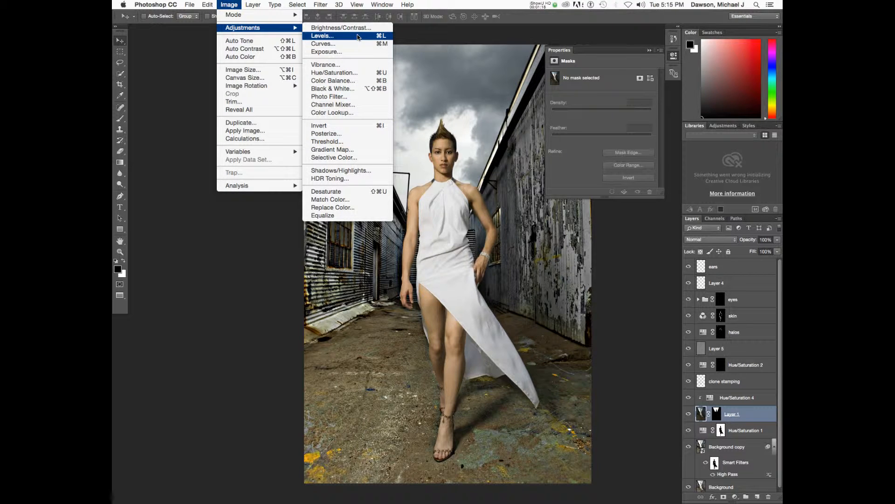
left_click(769, 367)
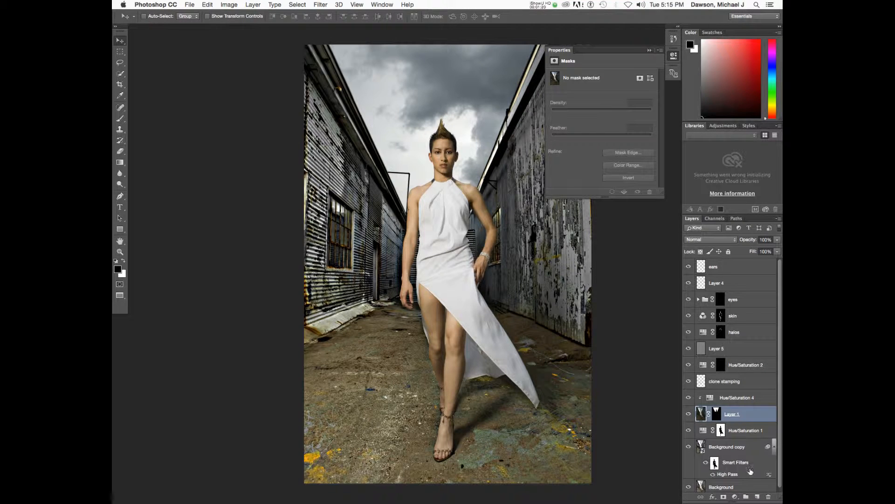
left_click(739, 496)
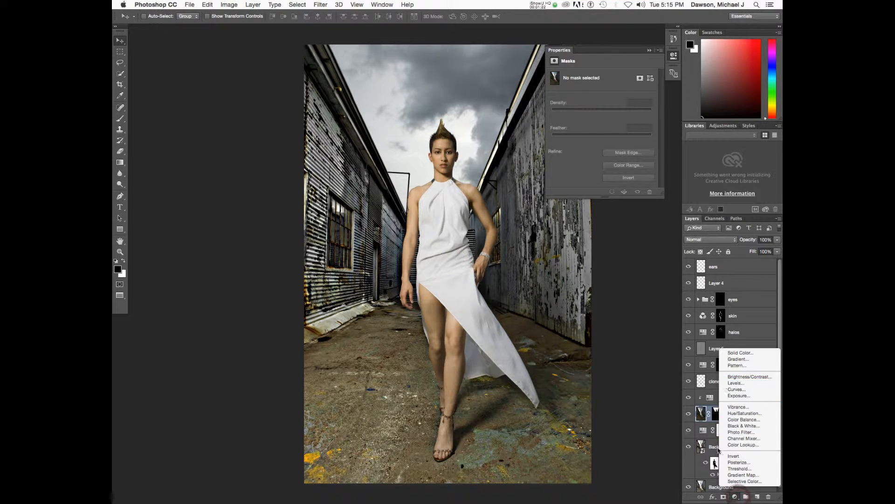
left_click(737, 500)
scroll(714, 496, "up", 5)
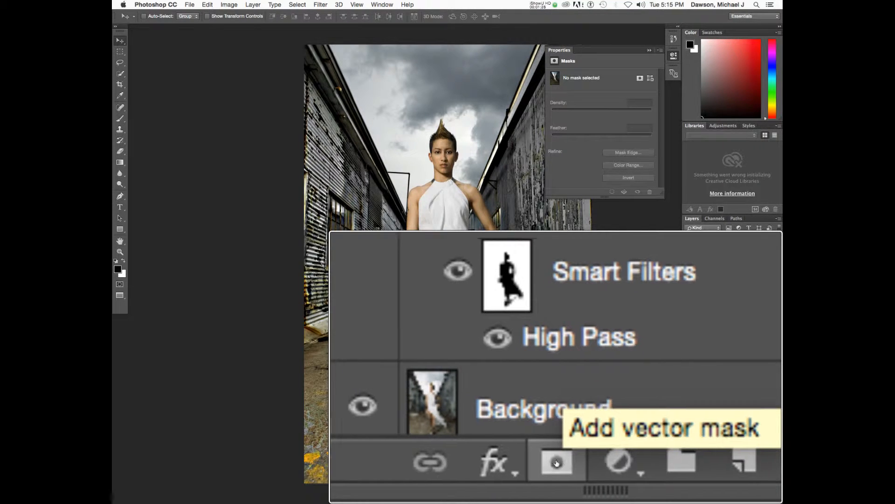
left_click(720, 497)
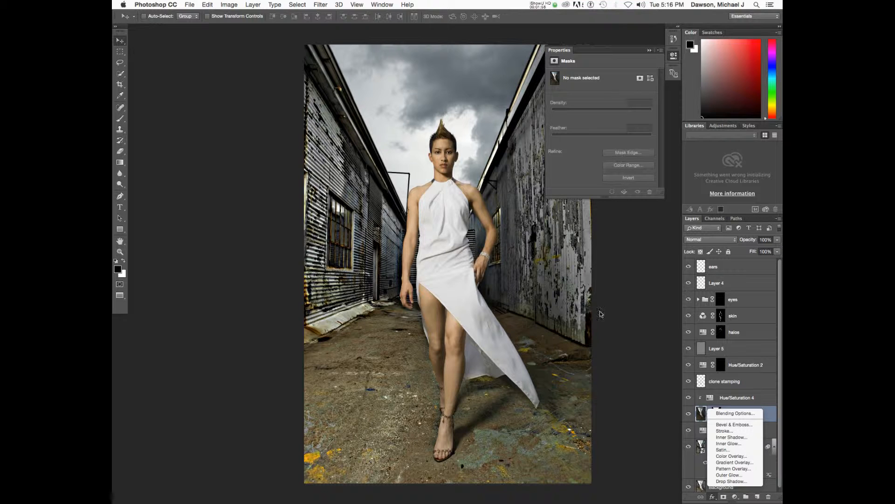
- View the ears layer in isolation, restore all layers' visibility, and keep the ears layer selected
left_click(738, 282)
left_click(738, 282)
left_click(733, 265)
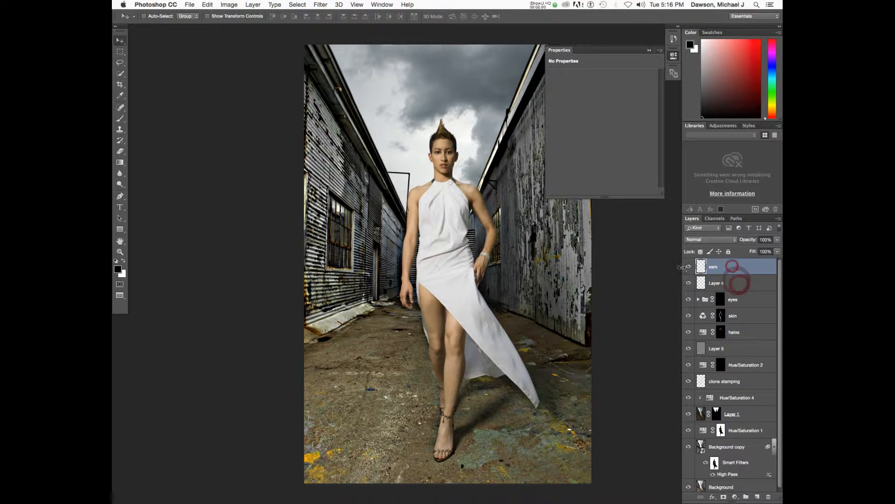
left_click(688, 267, "alt")
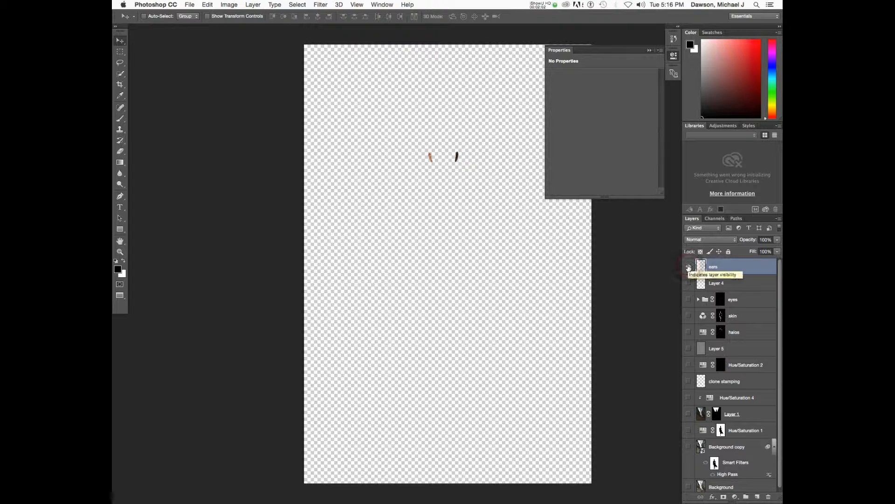
left_click(689, 266, "alt")
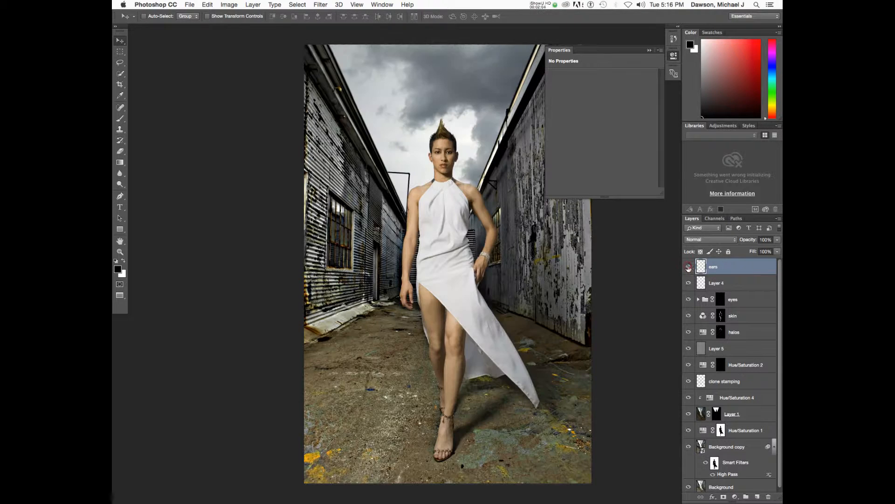
left_click(734, 268)
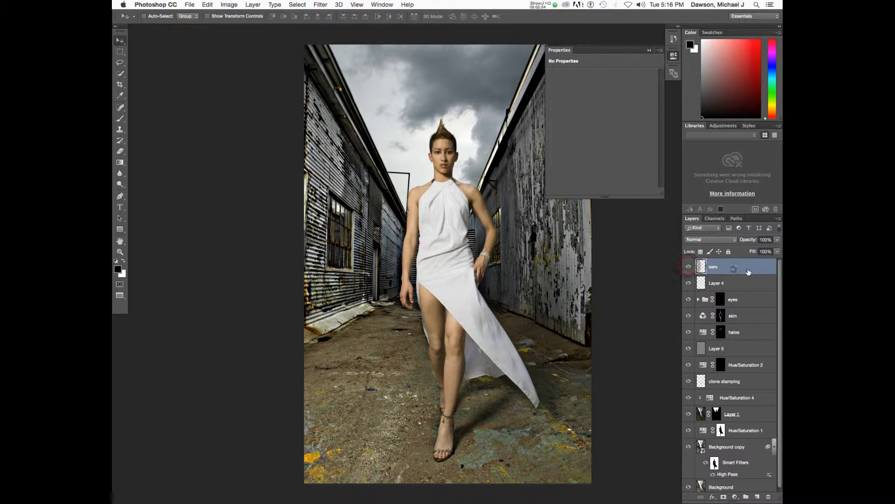
- Add an Outer Glow effect to the ears layer with its glow color set to red (ff0000)
left_click(712, 497)
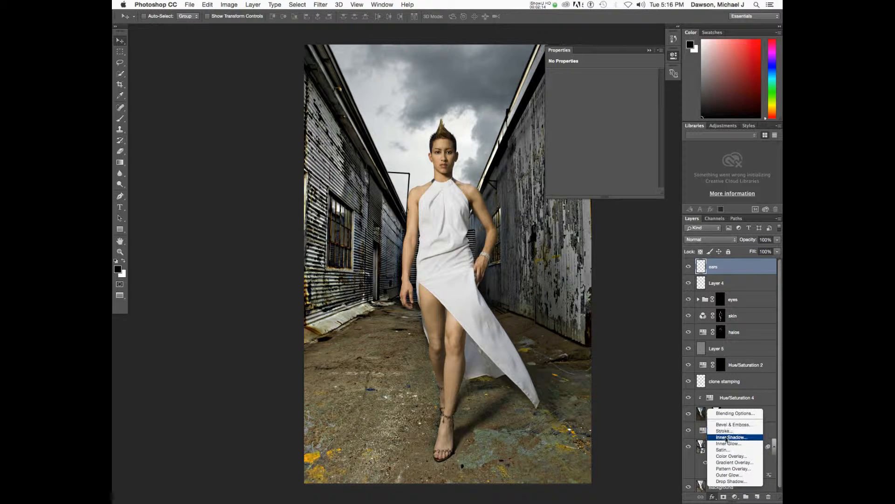
left_click(724, 475)
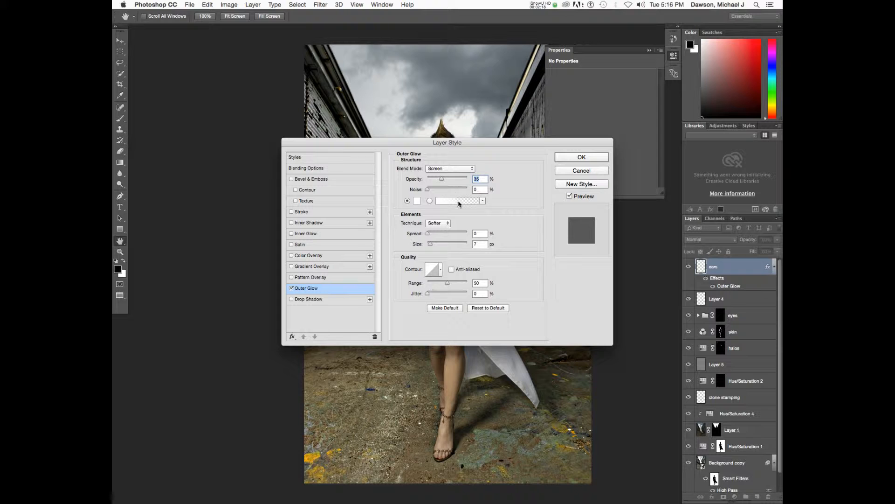
left_click(415, 202)
left_click(441, 181)
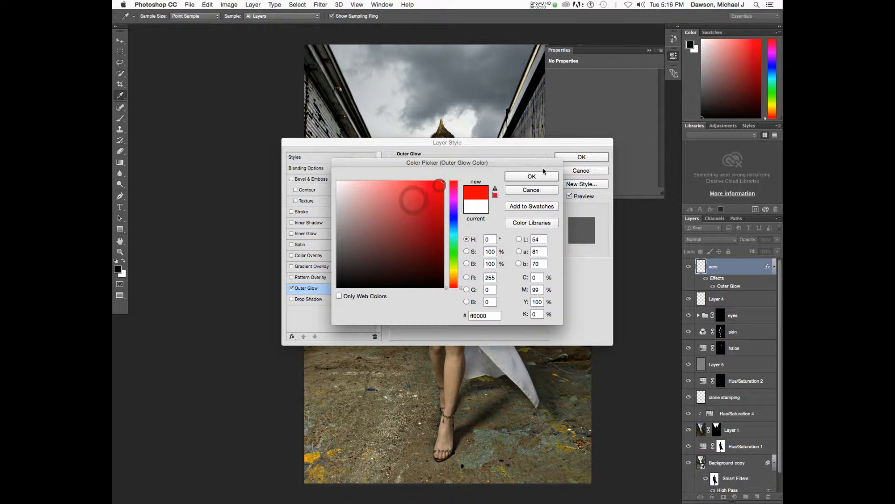
left_click(539, 174)
- Set the outer glow's opacity to 100% and its blend mode to Darken, keeping the figure in view
left_click_drag(500, 142, 693, 125)
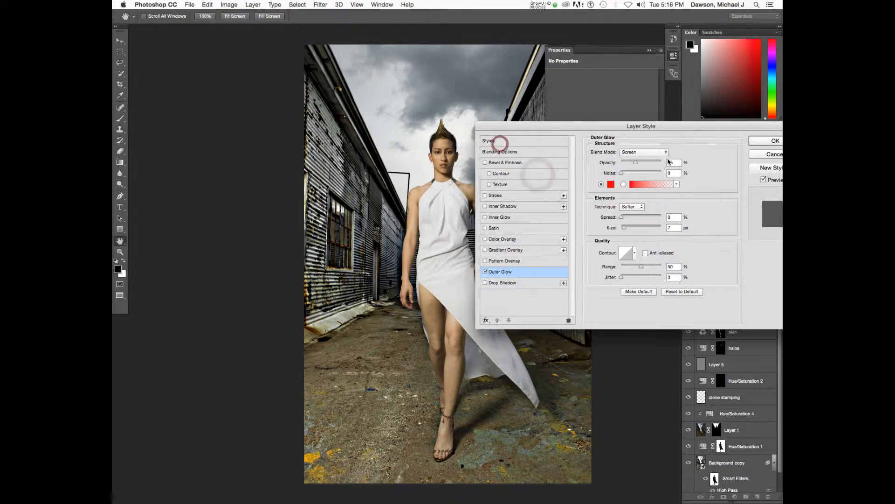
left_click_drag(648, 163, 663, 163)
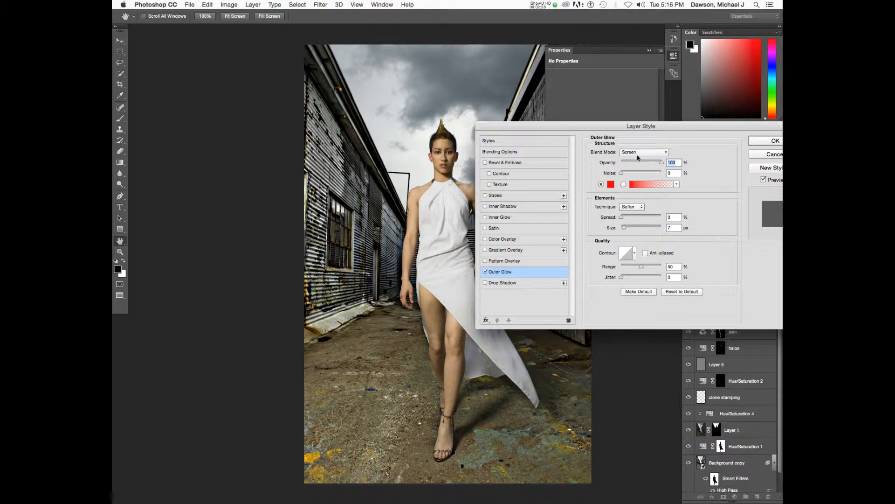
left_click(643, 153)
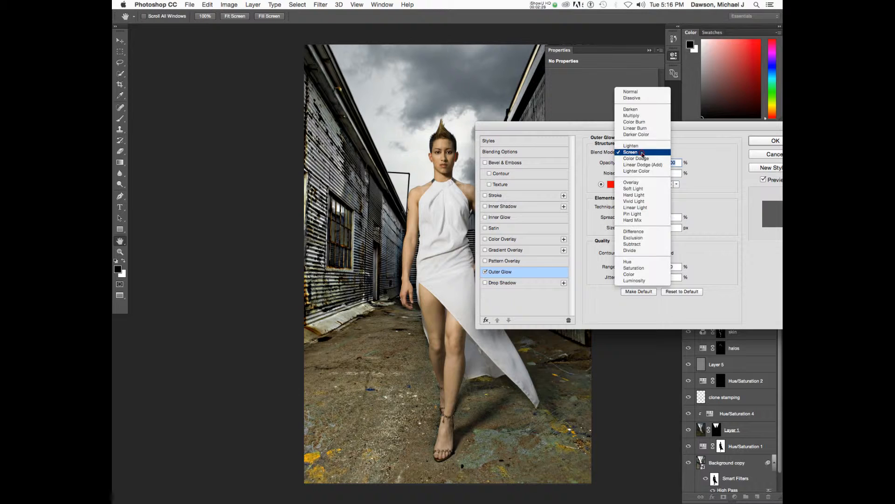
left_click(638, 109)
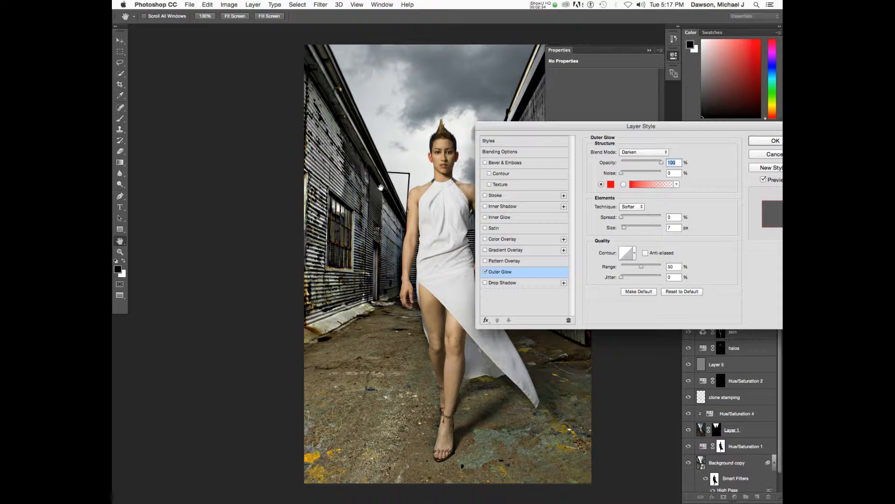
- Set the outer glow's spread to 9% and enlarge its size, checking the glow around the ears up close
key("alt+super+8")
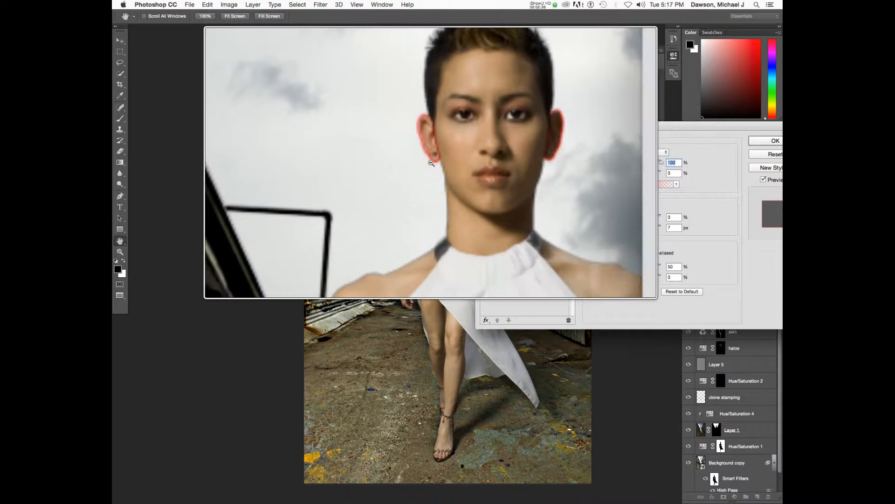
key("alt+super+8")
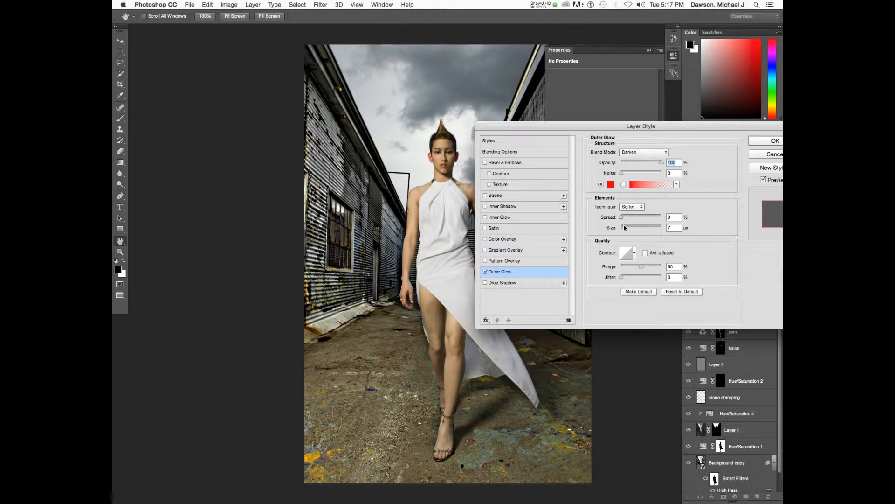
left_click_drag(622, 218, 630, 226)
key("alt+super+8")
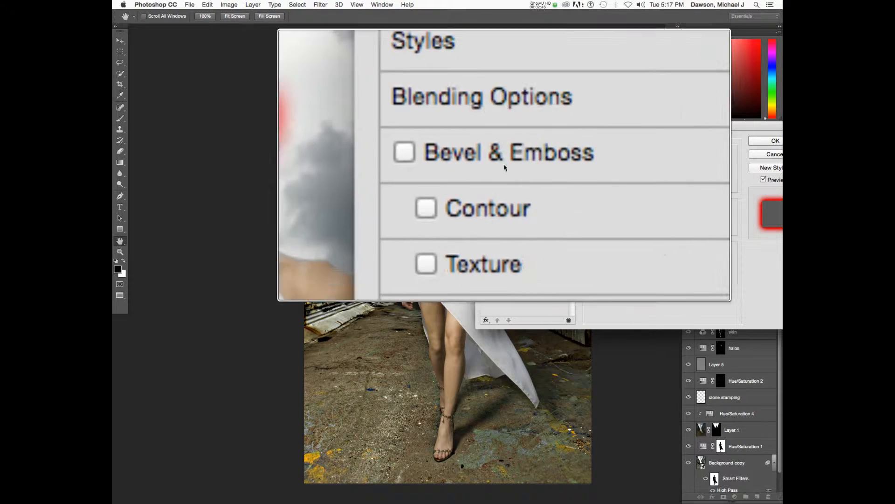
key("alt+super+8")
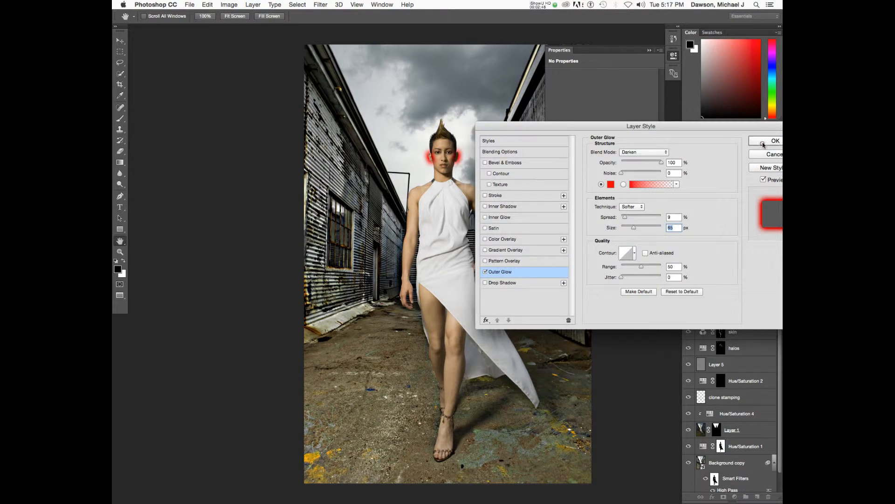
- Apply the outer glow and inspect the ears layer on its own, magnified, before restoring all layers' visibility
left_click(763, 144)
left_click(689, 266, "alt")
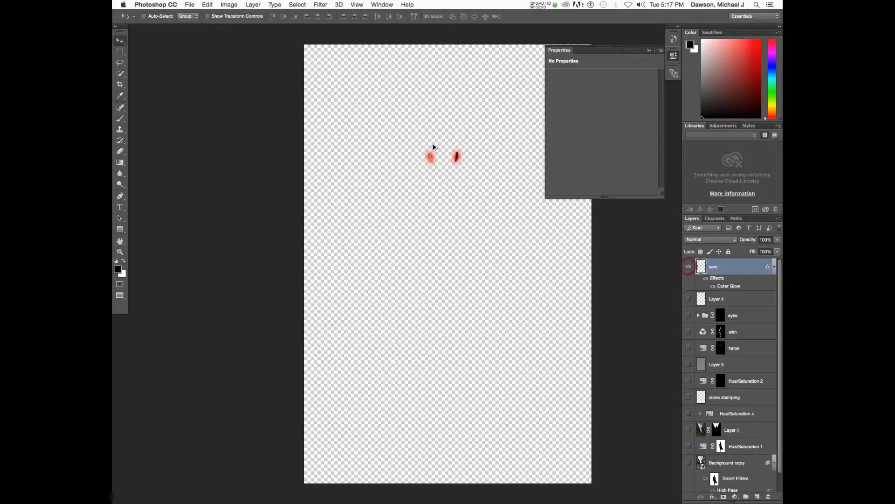
key("alt+super+8")
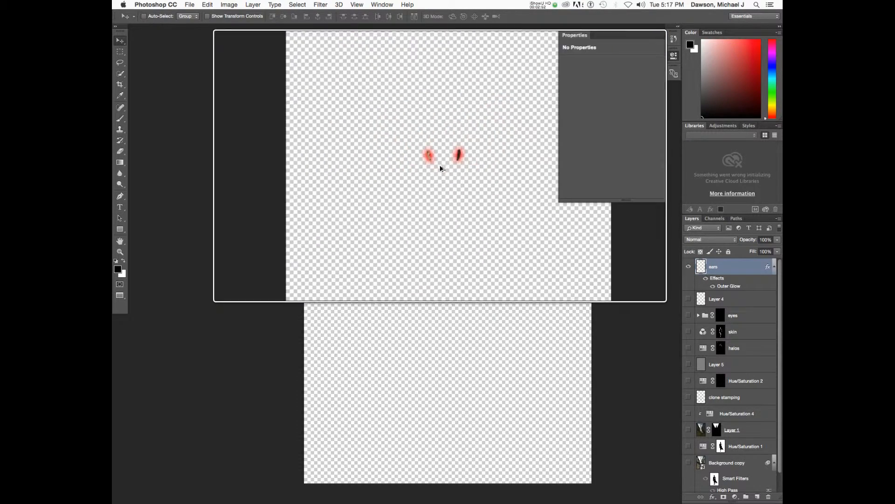
key("alt+super+8")
left_click(689, 267, "alt")
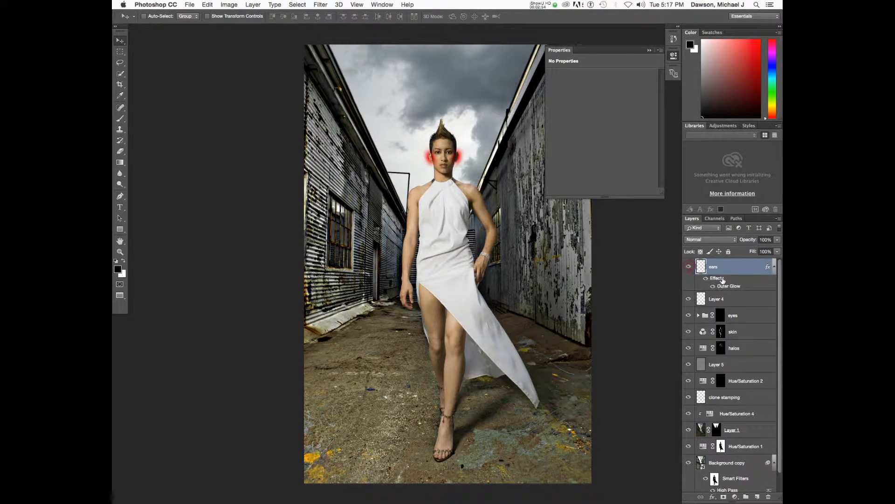
- Delete the Outer Glow effect from the ears layer
left_click_drag(775, 489, 775, 496)
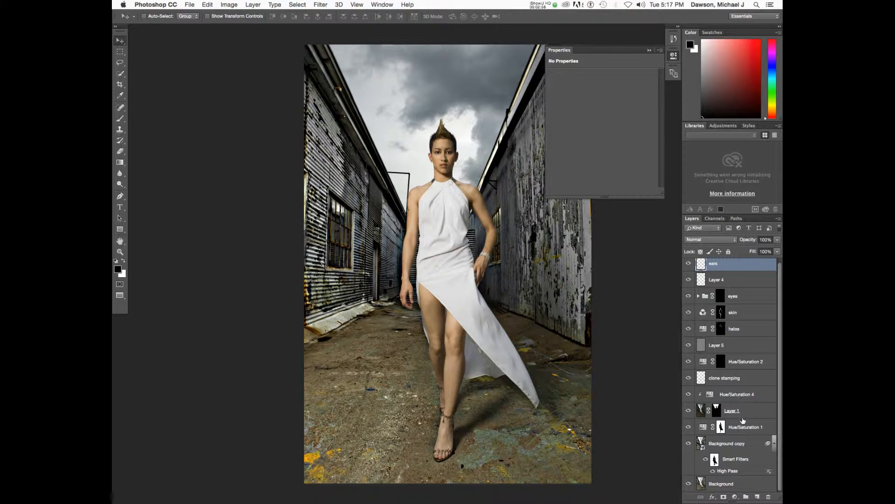
- Inspect Layer 1's image content and the skin layer's Channel Mixer settings, keeping the skin layer selected and its properties hidden
left_click(749, 417)
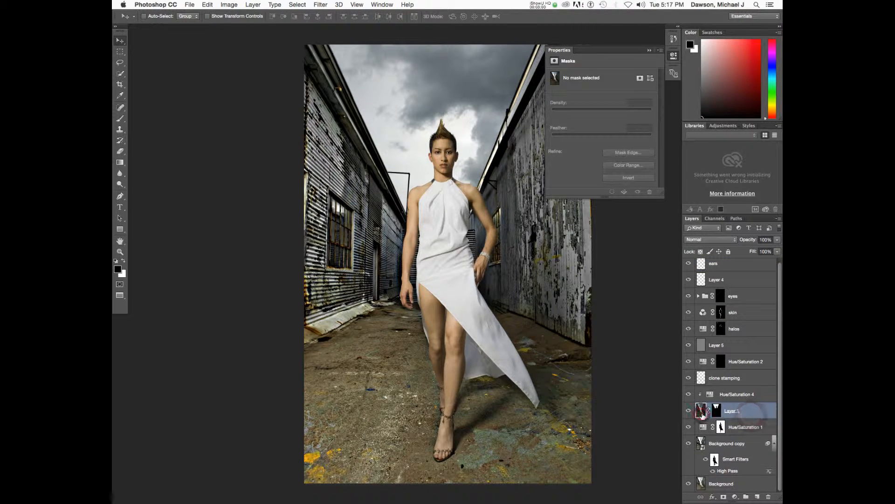
left_click(702, 413)
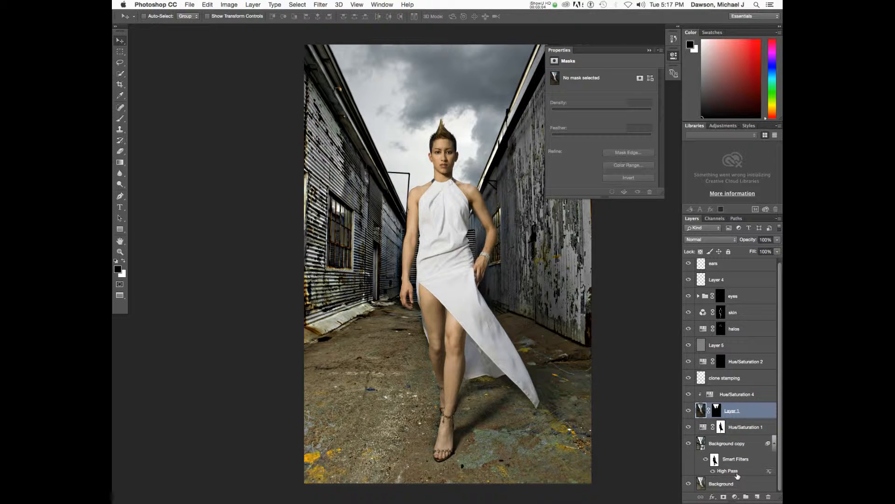
left_click(749, 315)
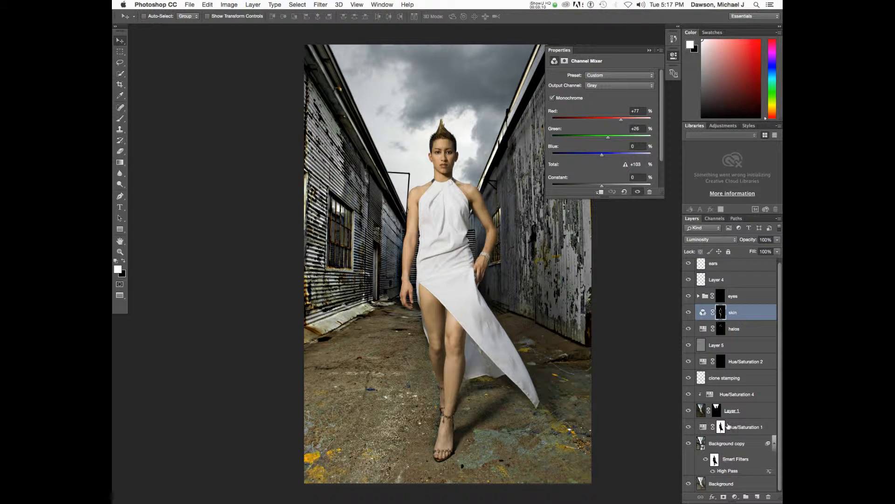
left_click(692, 218)
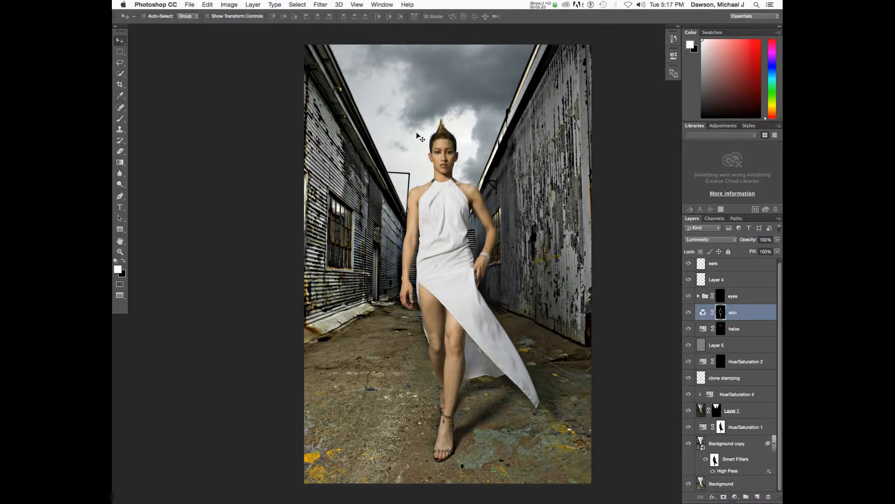
- Start setting up a new document, with its settings dialog moved higher over the portrait
left_click(232, 6)
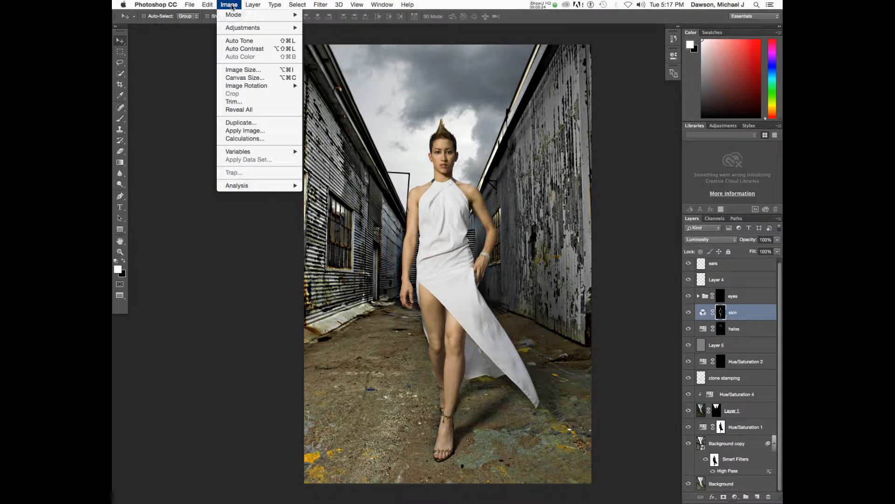
left_click(196, 79)
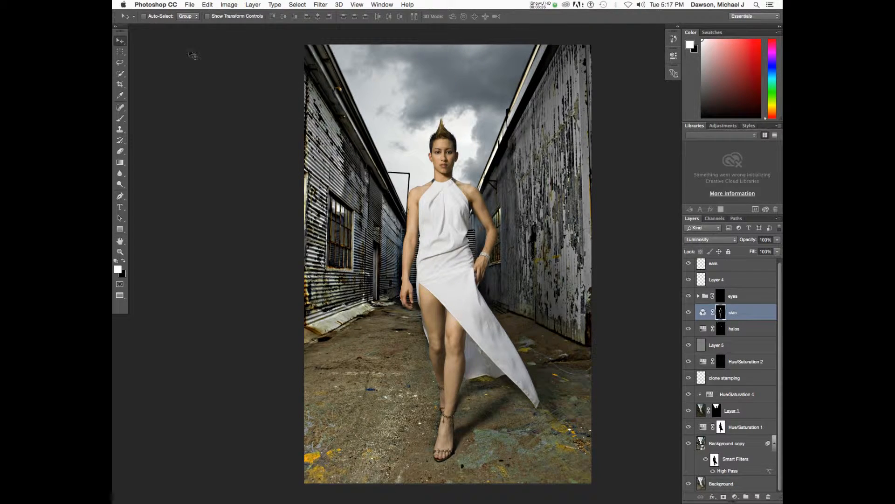
left_click(188, 6)
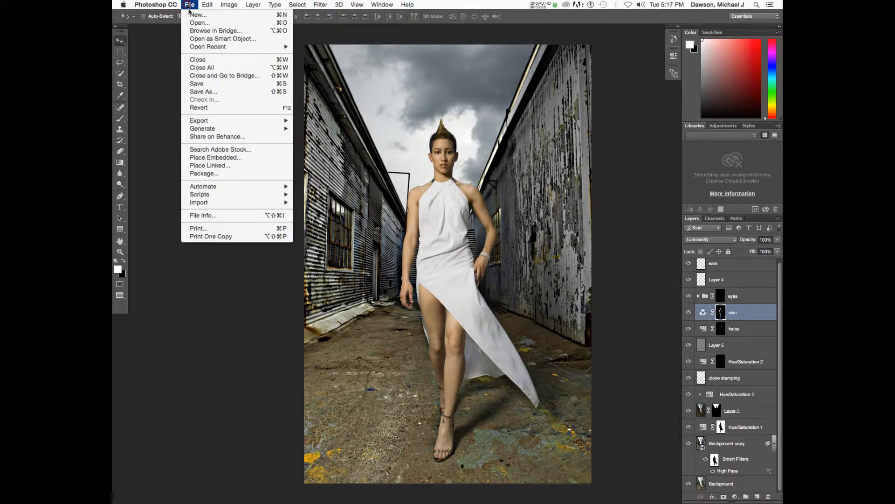
left_click(189, 4)
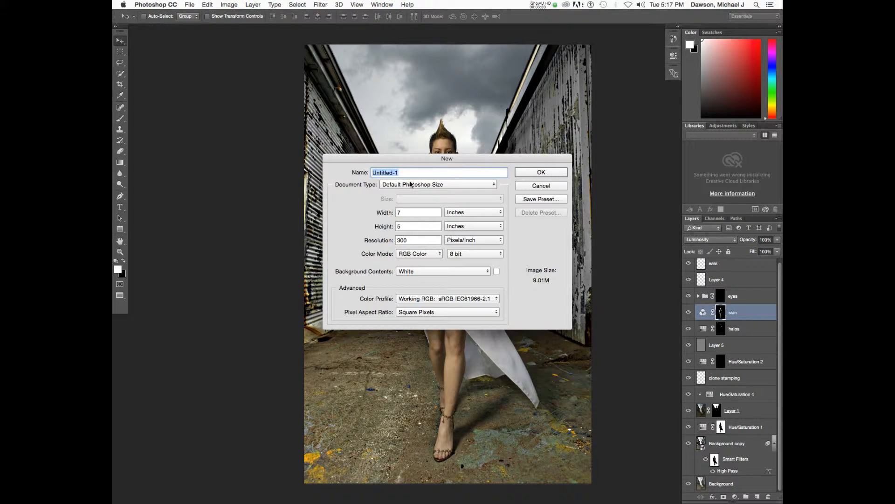
double_click(413, 173)
left_click_drag(420, 159, 404, 113)
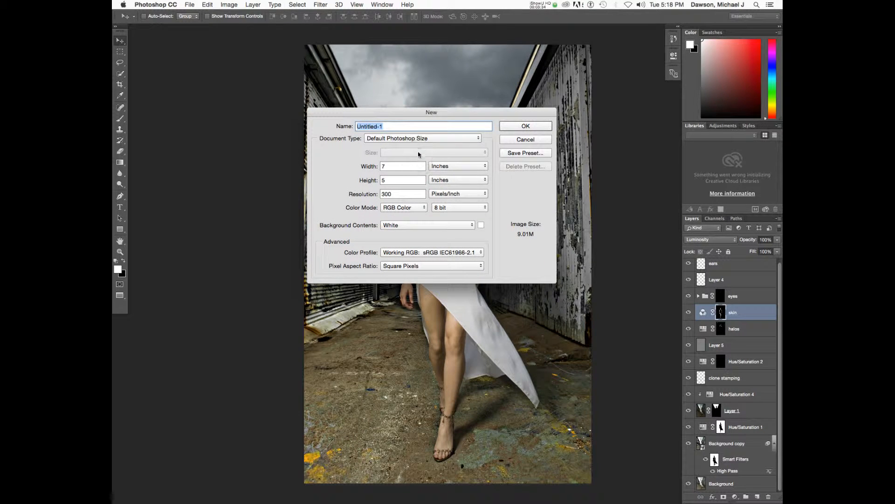
- Review the new document's resolution and color mode options, keeping 300 Pixels/Inch and RGB Color
left_click(451, 195)
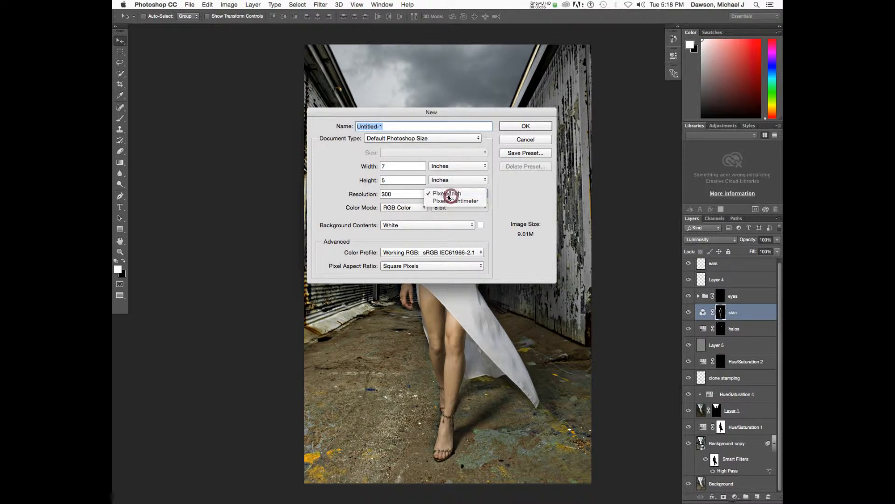
left_click(450, 194)
left_click(415, 194)
double_click(416, 194)
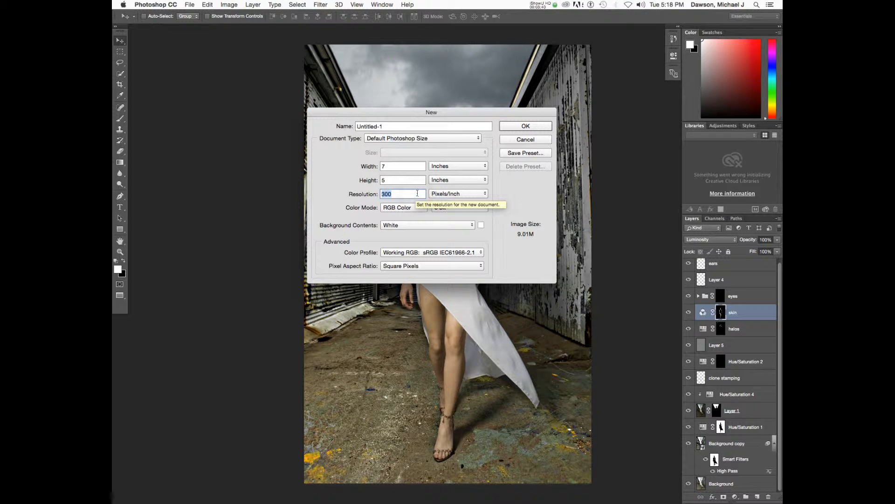
key("alt")
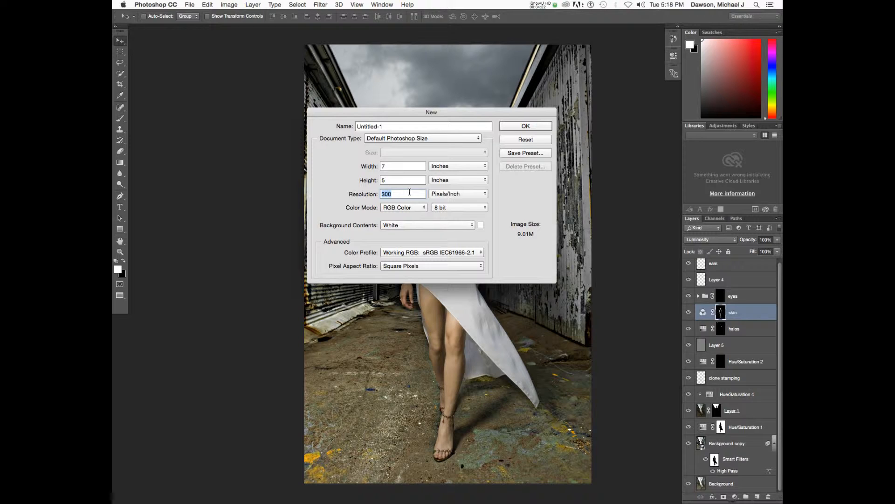
left_click(405, 209)
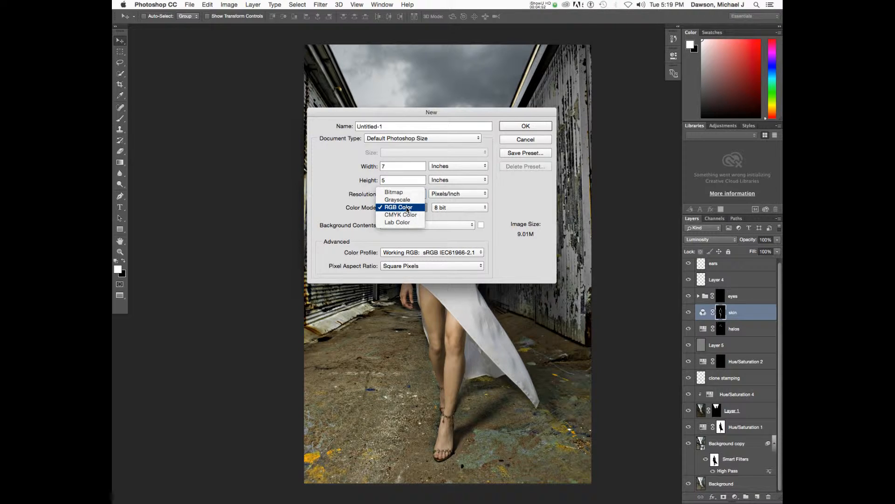
left_click(397, 208)
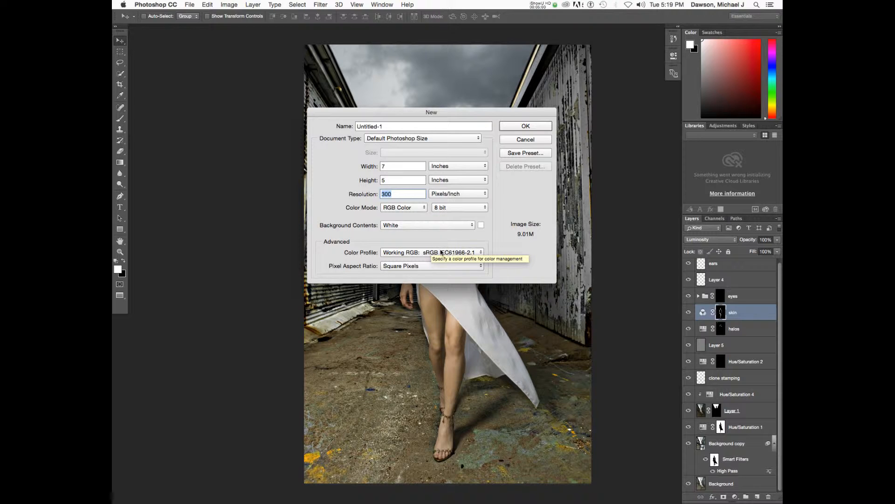
- Look through the document type presets and color profiles, keeping Default Photoshop Size and Working RGB: sRGB IEC61966-2.1
left_click(433, 237)
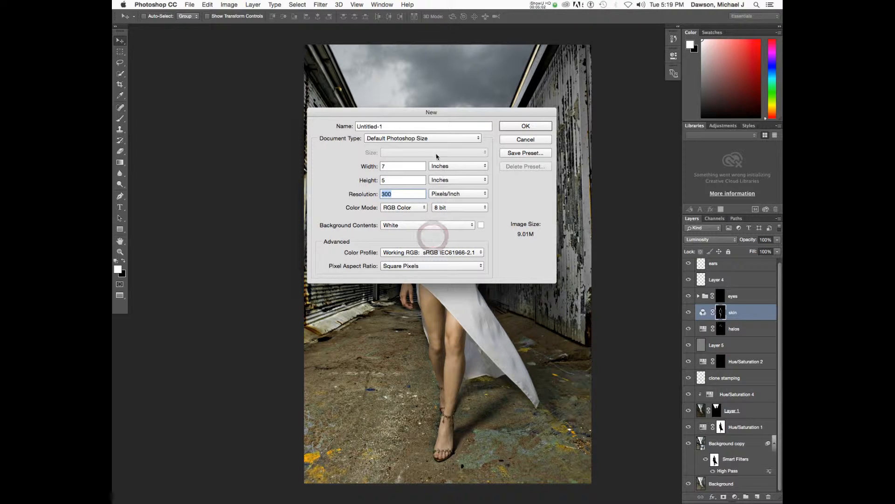
left_click(410, 138)
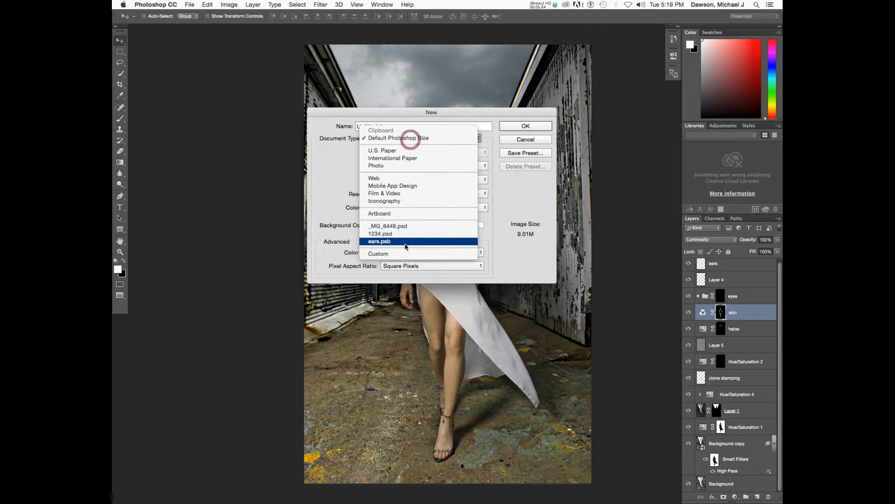
left_click(334, 174)
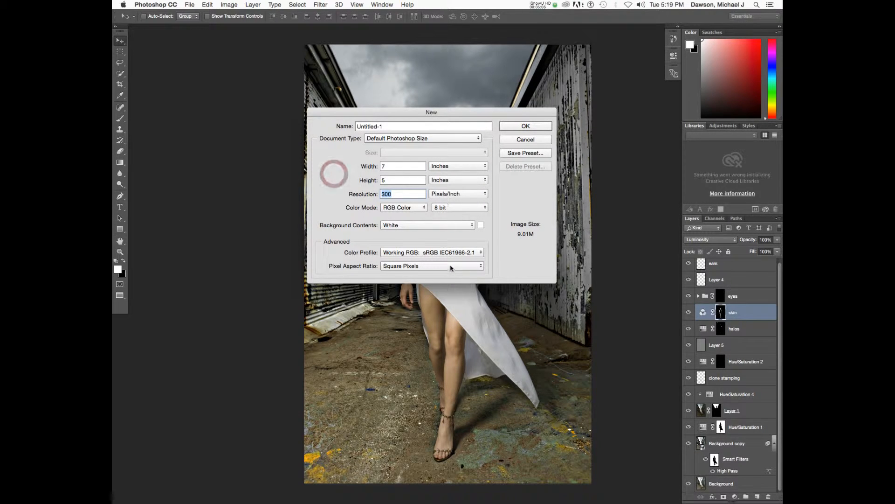
left_click(435, 256)
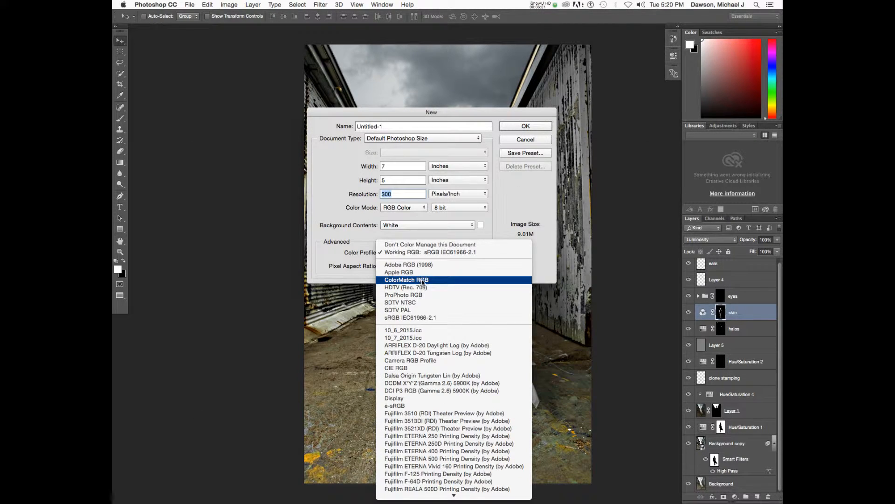
left_click(473, 253)
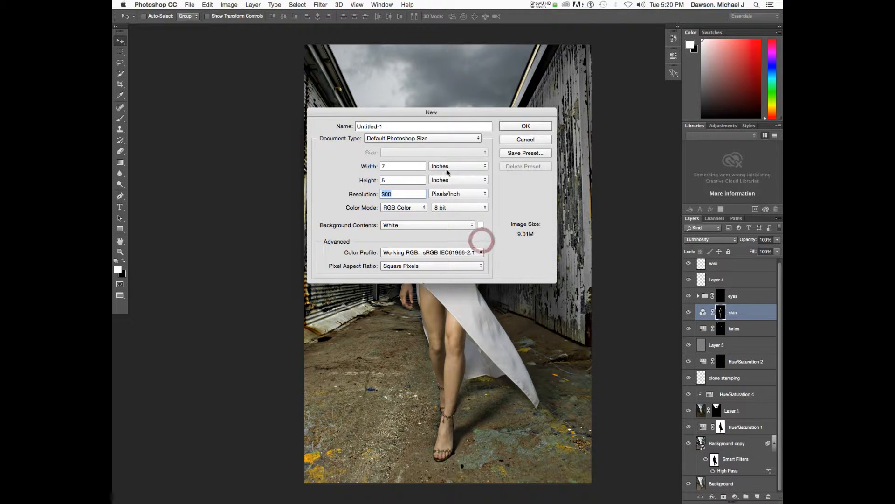
- Keep White as the background contents and create the 7 by 5 inch document
left_click(425, 225)
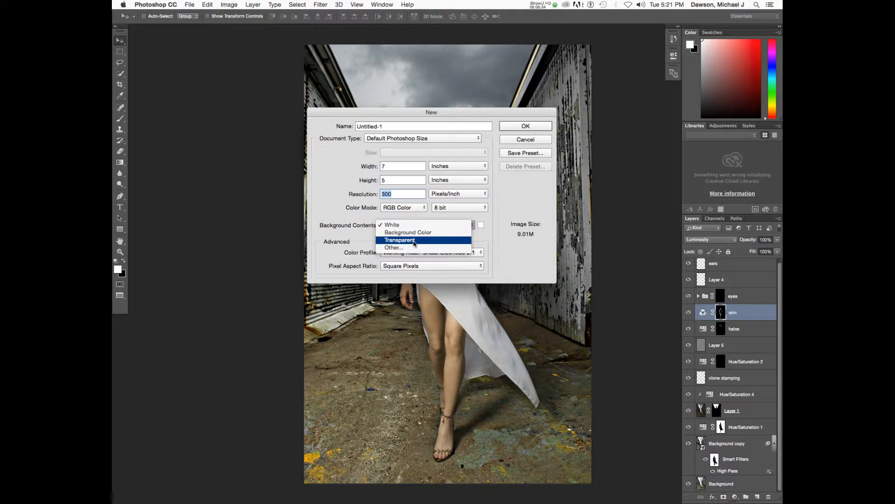
left_click(416, 226)
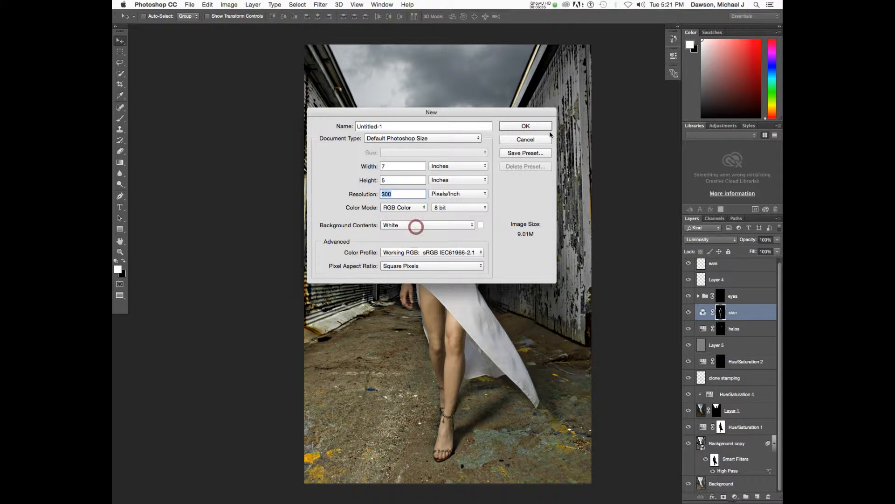
left_click(542, 125)
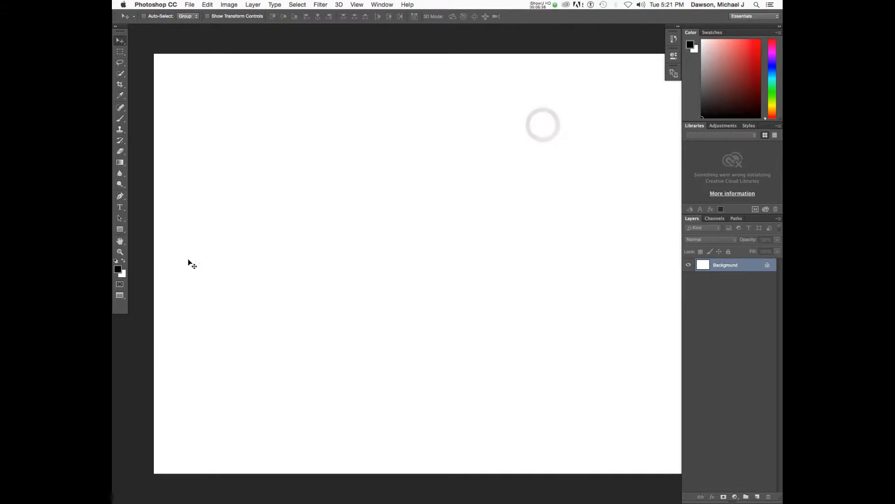
scroll(414, 248, "right", 5)
scroll(414, 249, "left", 10)
scroll(414, 248, "left", 2)
scroll(414, 247, "right", 10)
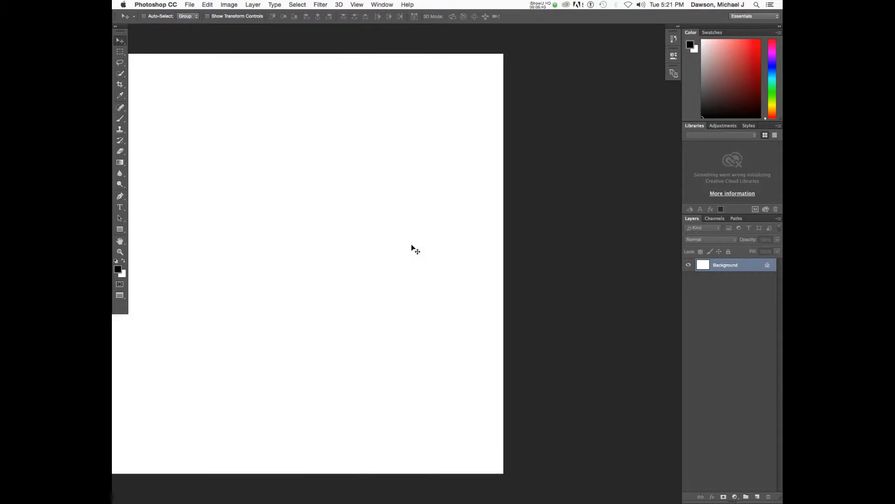
scroll(414, 249, "left", 5)
scroll(414, 247, "left", 3)
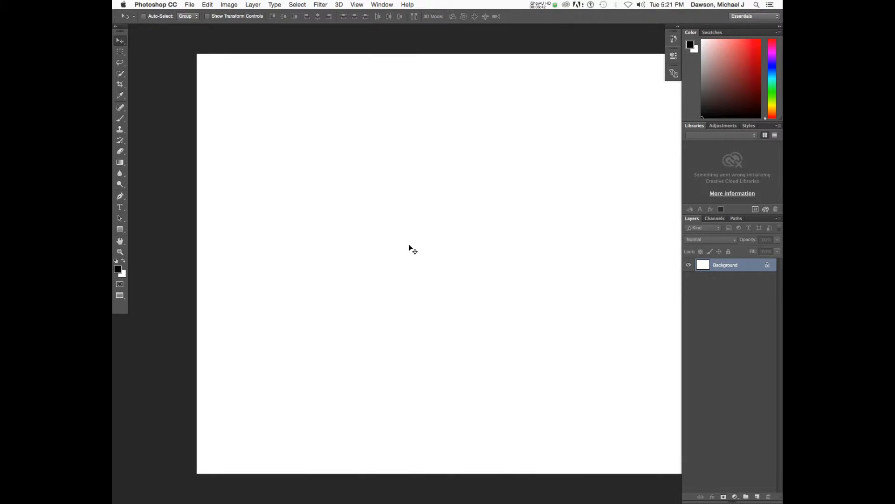
scroll(410, 248, "right", 3)
scroll(408, 248, "left", 2)
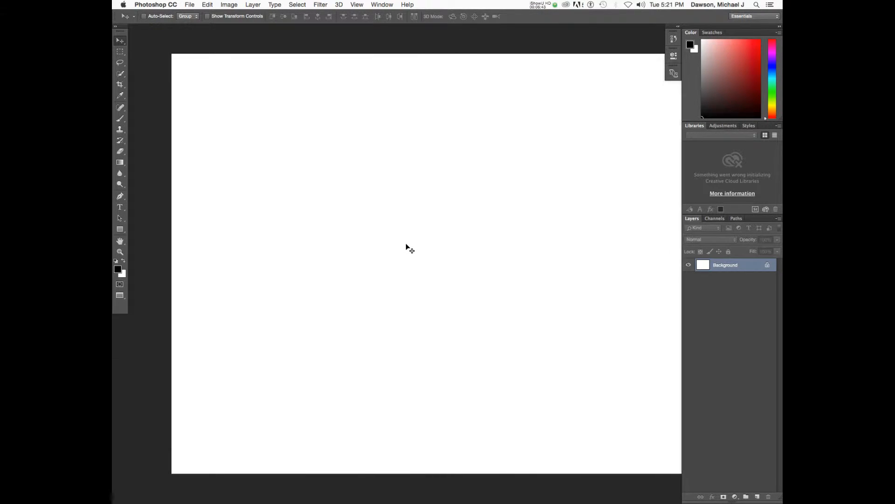
- Examine the blank document's dimensions and resolution in an enlarged Image Size dialog, leaving without changes
left_click(227, 4)
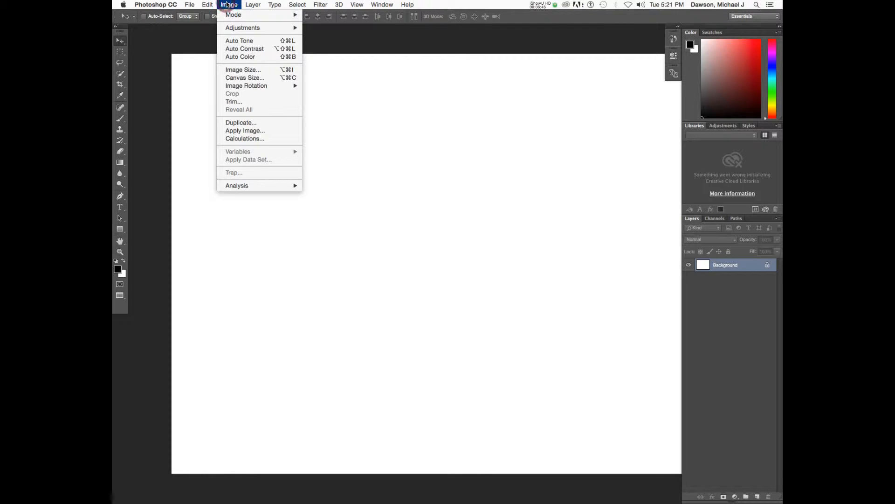
left_click(245, 70)
left_click_drag(438, 128, 394, 52)
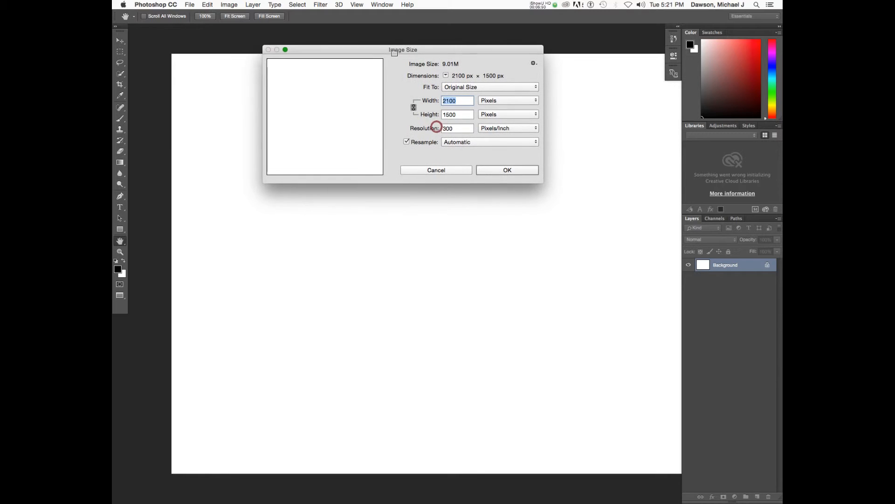
left_click_drag(543, 183, 606, 278)
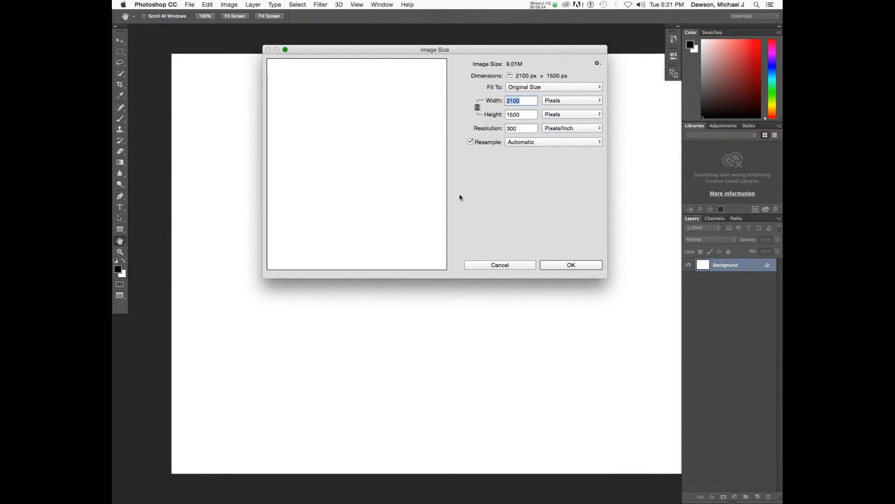
key("Escape")
- Close the blank document and open an enlarged Image Size dialog for the portrait, with nearly the whole photo in its preview
key("super+w")
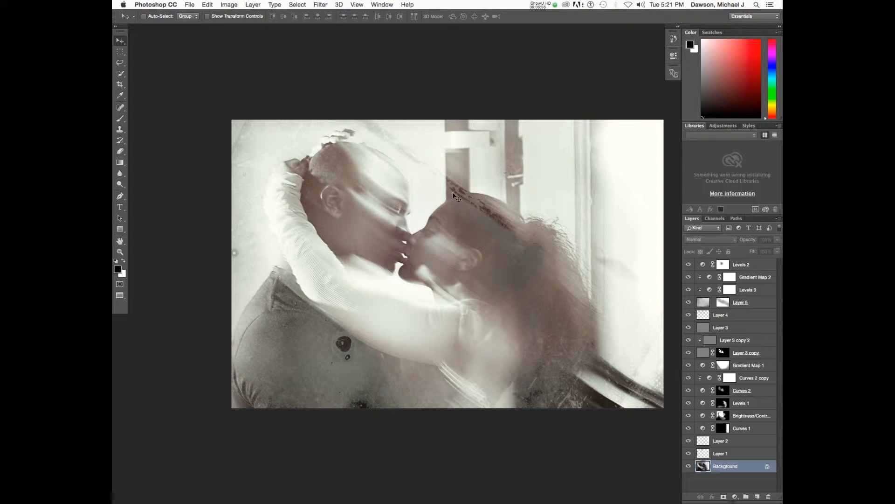
key("super+alt+i")
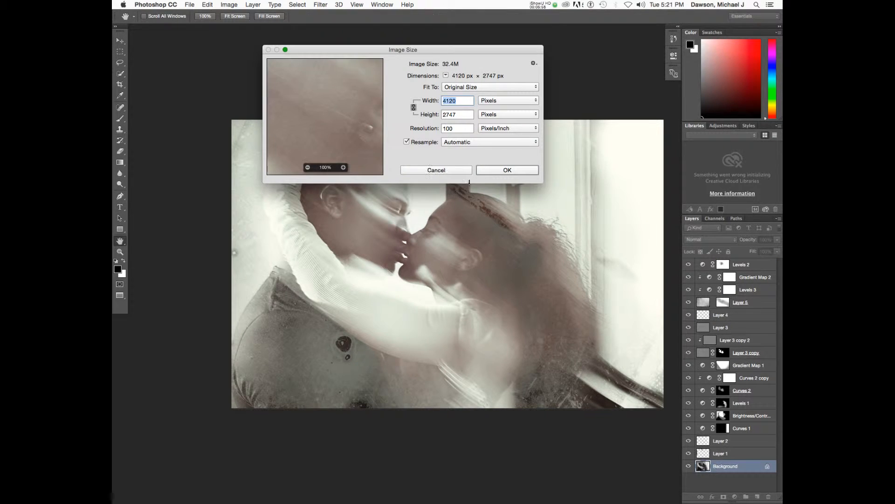
left_click_drag(542, 182, 752, 417)
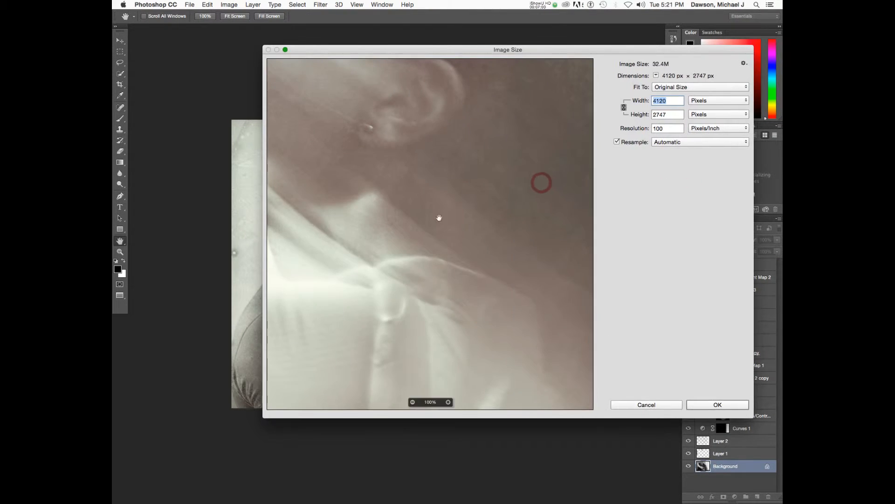
left_click(408, 188)
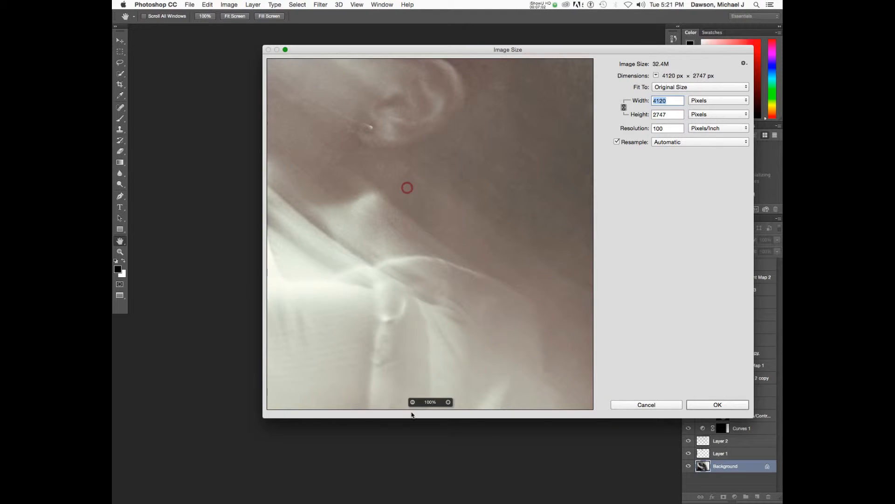
left_click(412, 402)
left_click(412, 401)
left_click(412, 401)
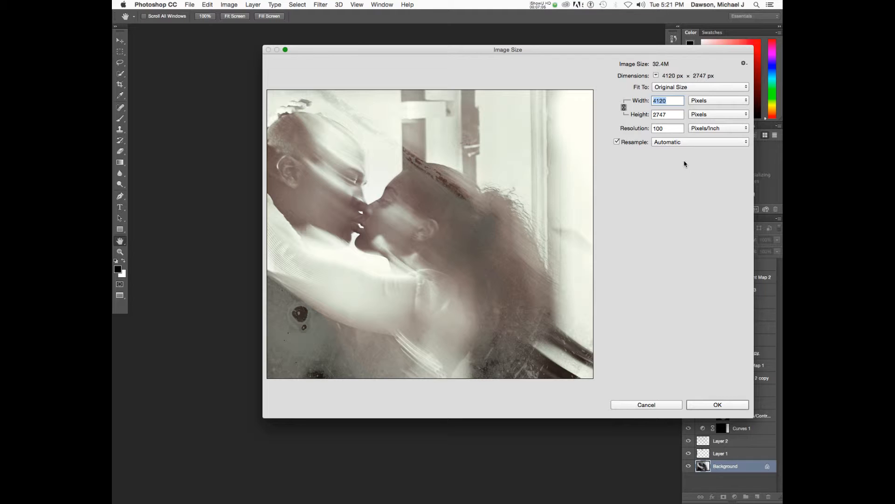
- Express the portrait's width and height in Inches and set the resolution to 300 Pixels/Inch with Resample on
left_click(712, 101)
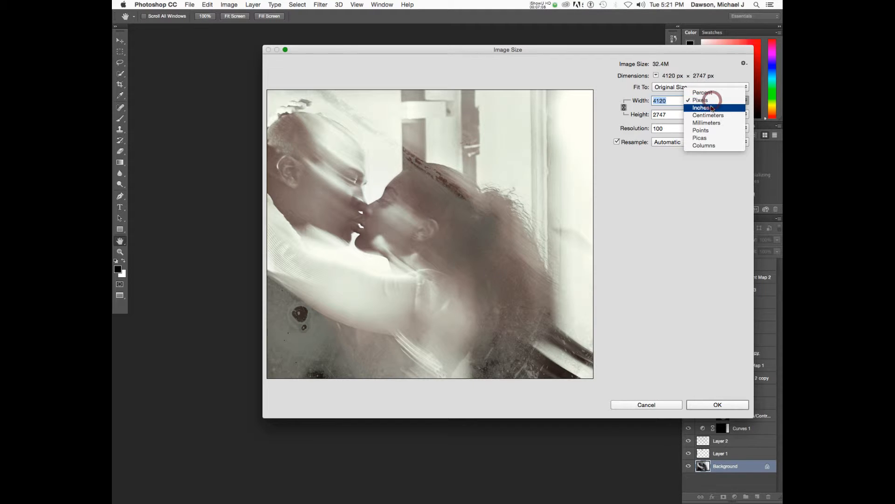
left_click(711, 107)
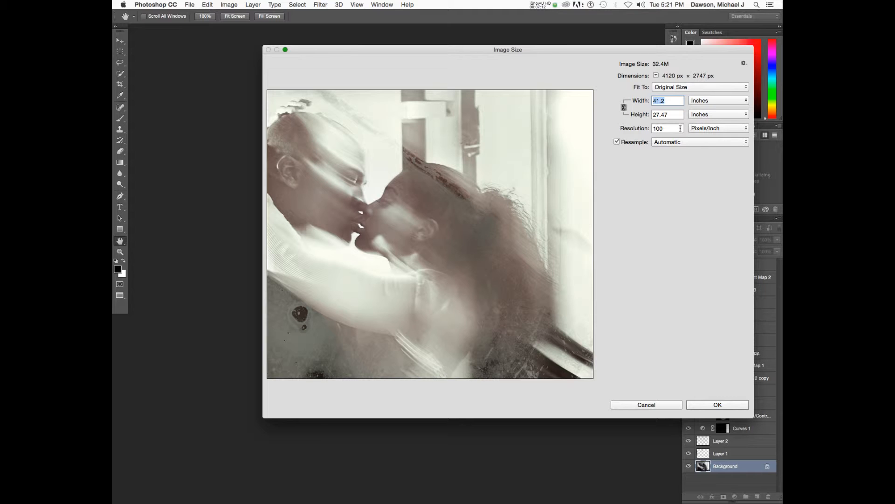
left_click(681, 128)
key("alt+super+equal")
key("alt+super+equal")
key("alt+super+equal")
key("alt+super+equal")
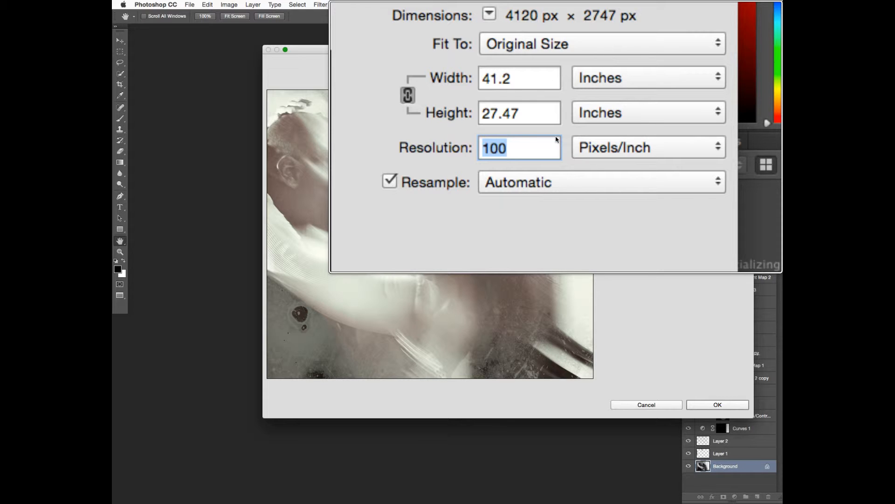
type("300")
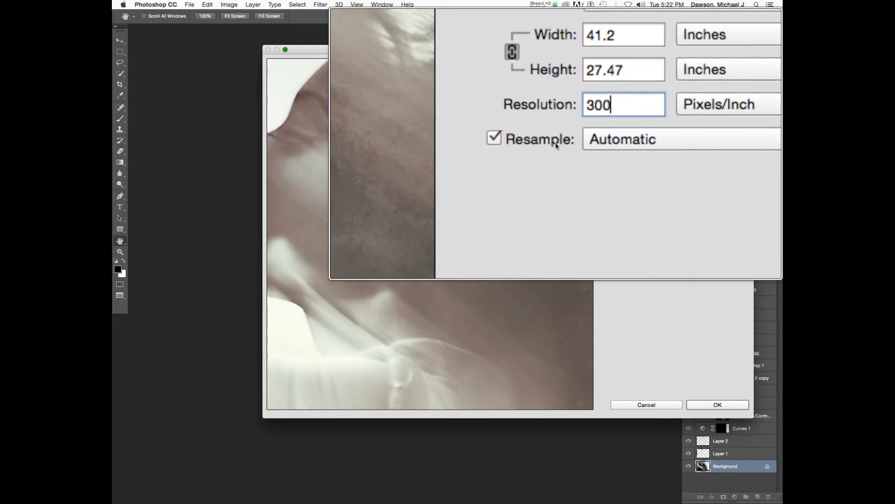
- Turn off Resample and try a resolution of 100, followed by 300 Pixels/Inch
left_click(556, 142)
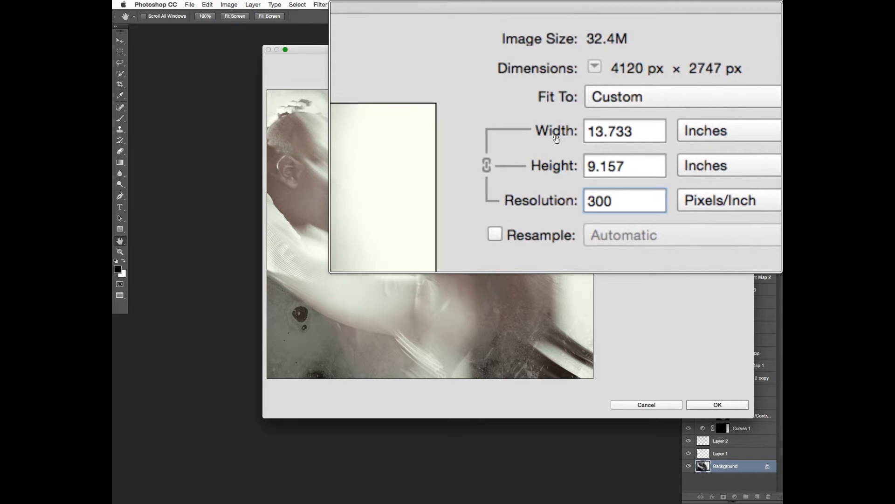
double_click(556, 137)
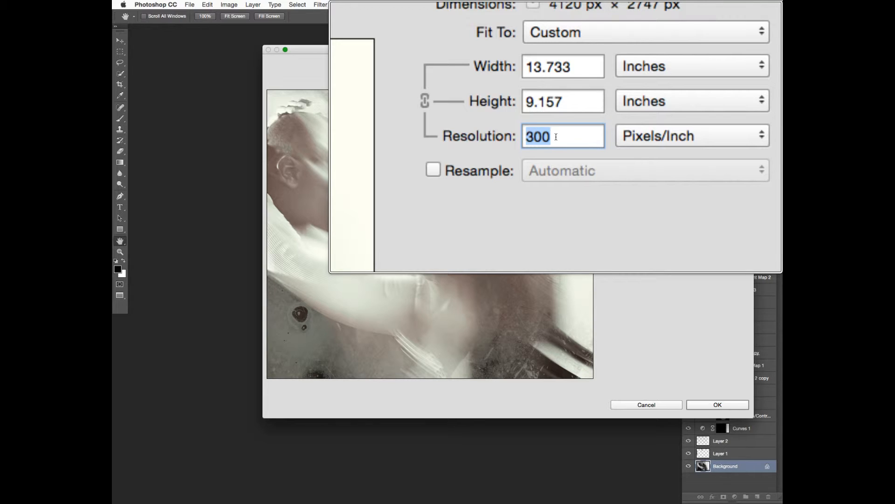
type("100")
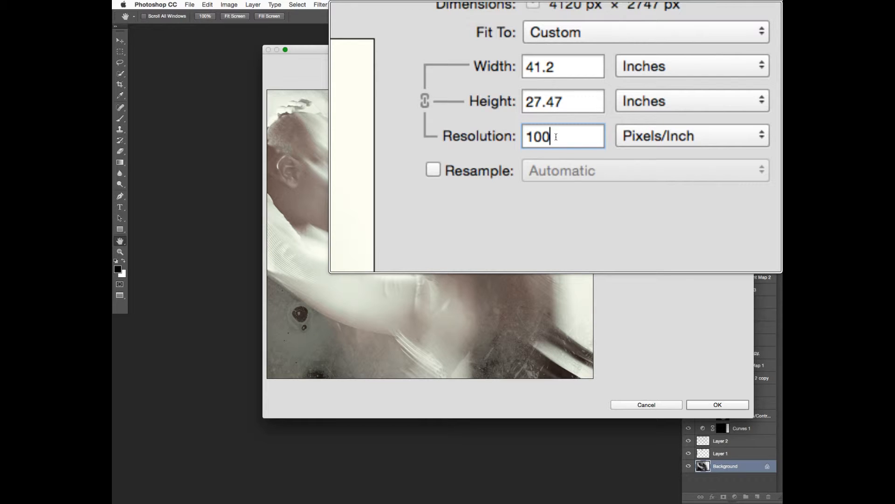
key("BackSpace")
key("BackSpace")
key("BackSpace")
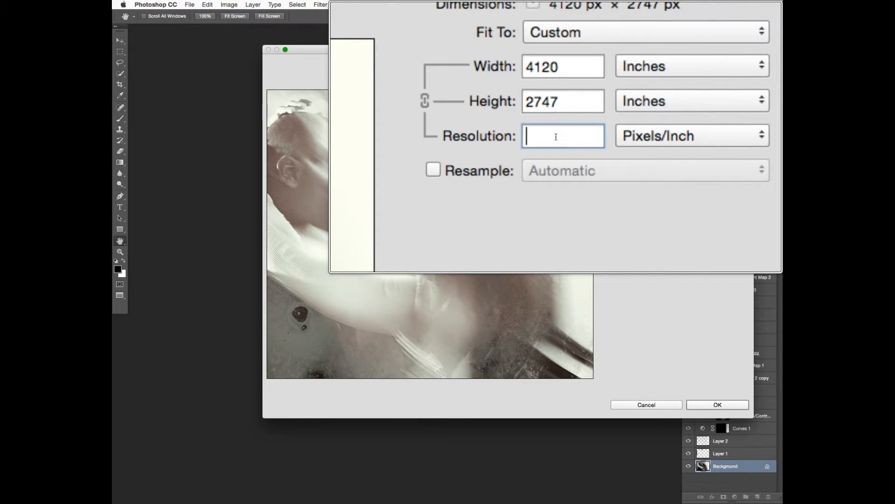
type("300")
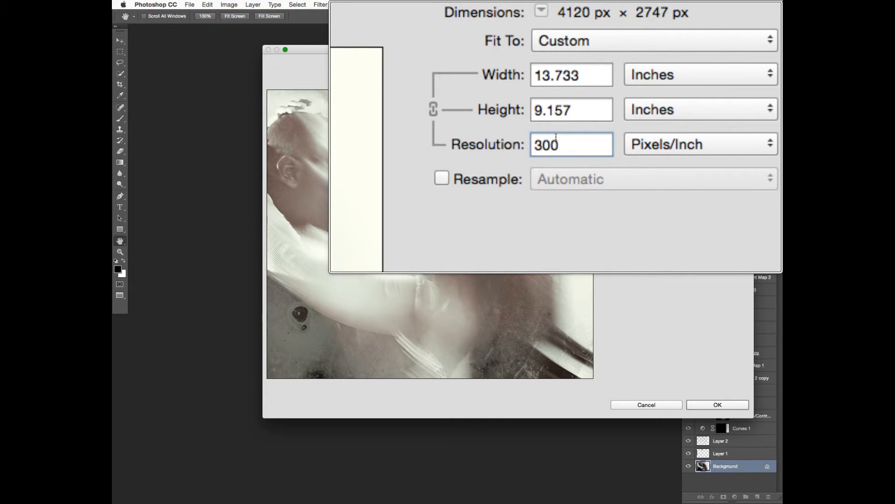
- Turn Resample back on and set the portrait's width to 110 percent
key("alt")
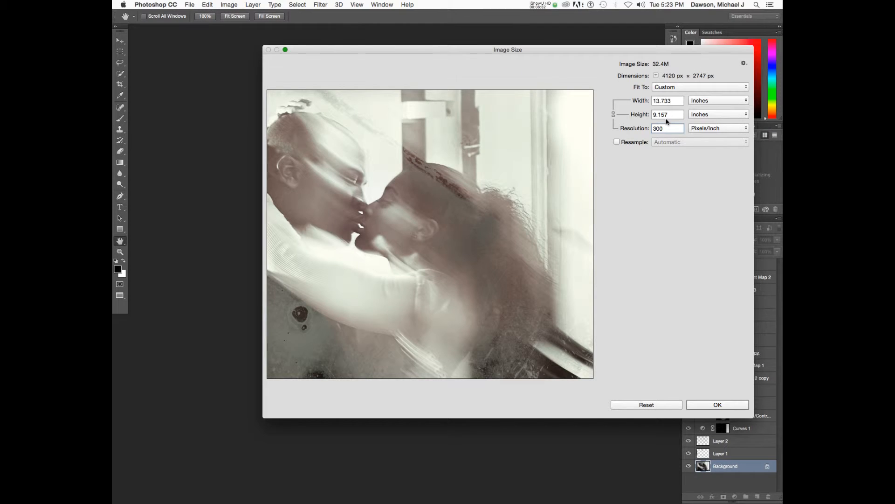
left_click(556, 139)
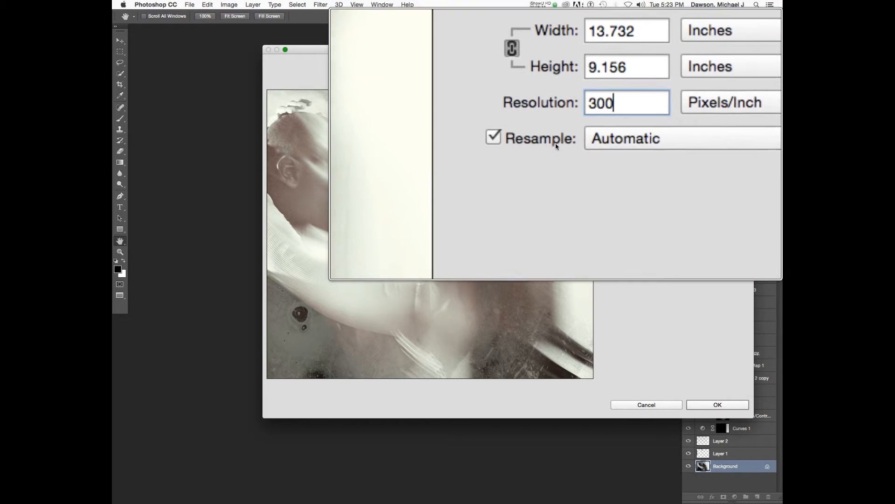
key("alt+super+minus")
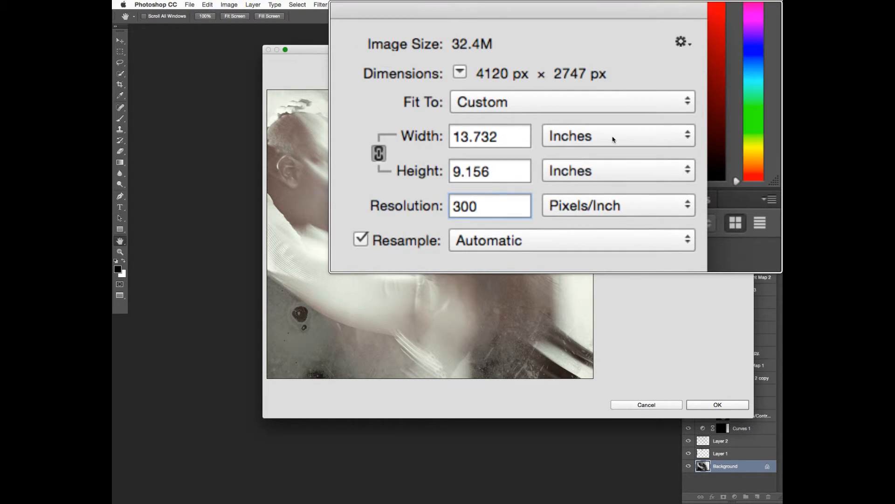
left_click(614, 137)
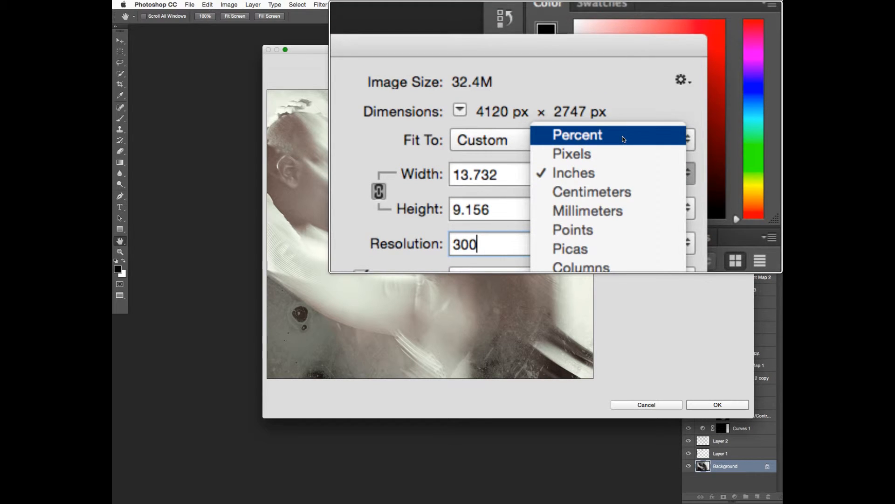
left_click(616, 121)
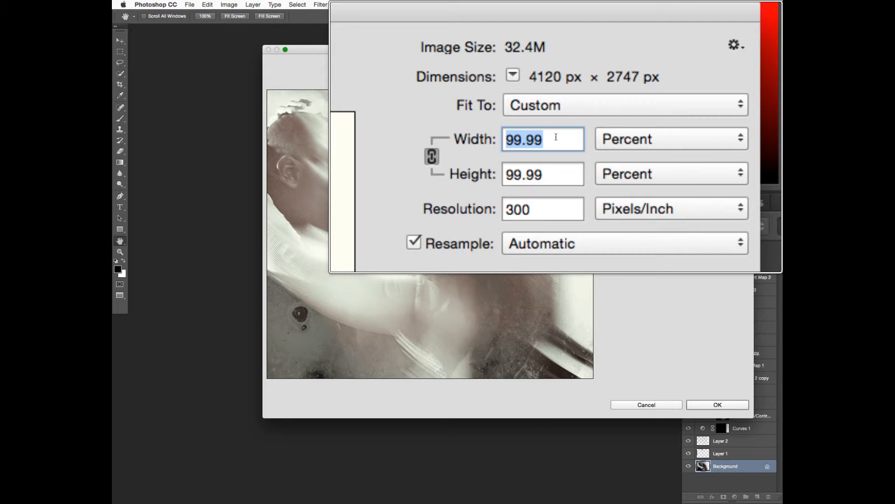
type("110")
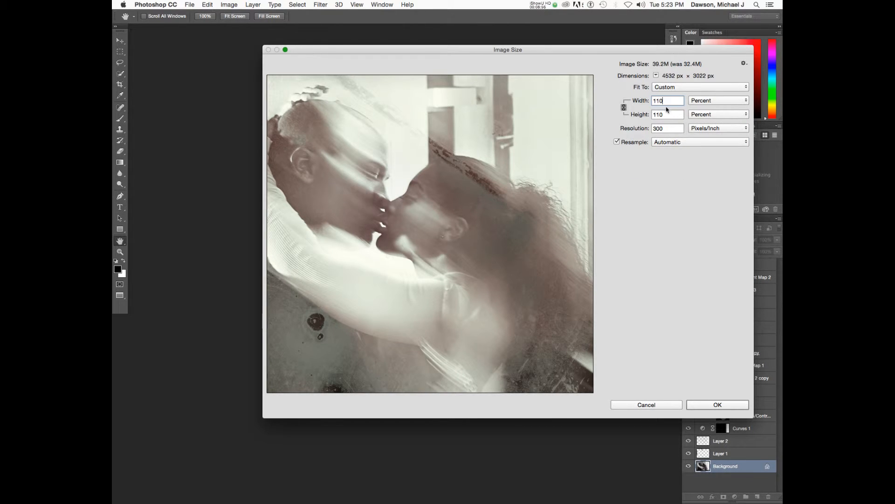
- Switch the dimension units from Percent to Inches and leave Image Size without applying the enlargement
key("alt+super+8")
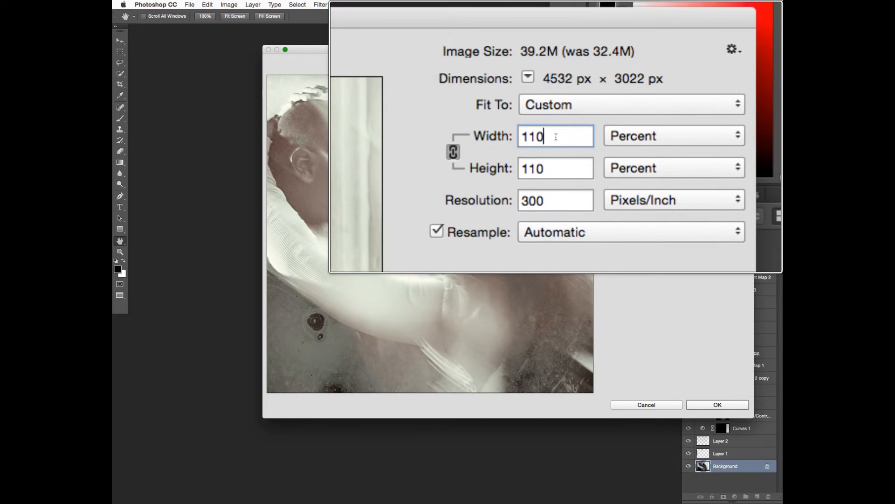
double_click(544, 137)
left_click(600, 137)
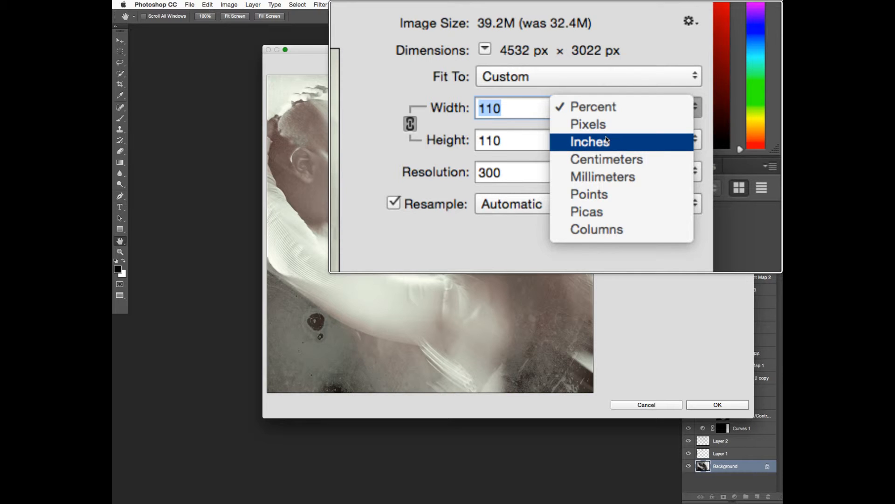
left_click(607, 140)
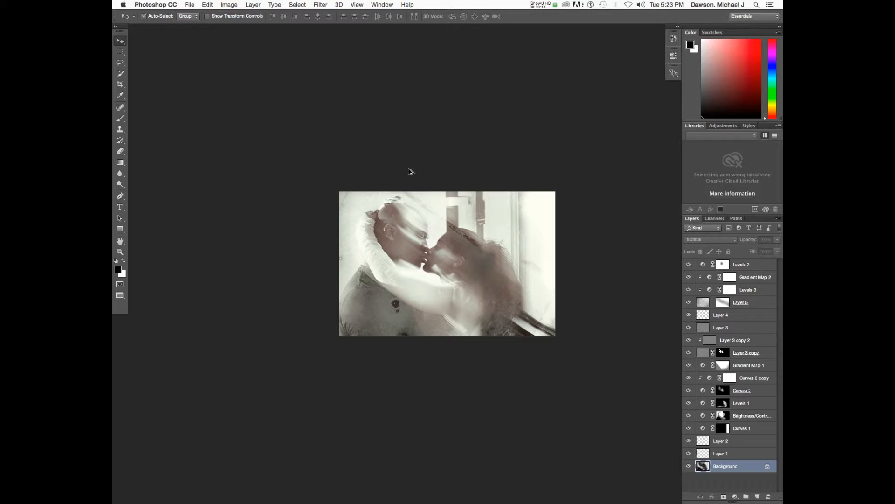
- Examine the portrait's pixel dimensions and resolution in an enlarged Image Size dialog with a magnified preview, leaving without changes
key("super+alt+i")
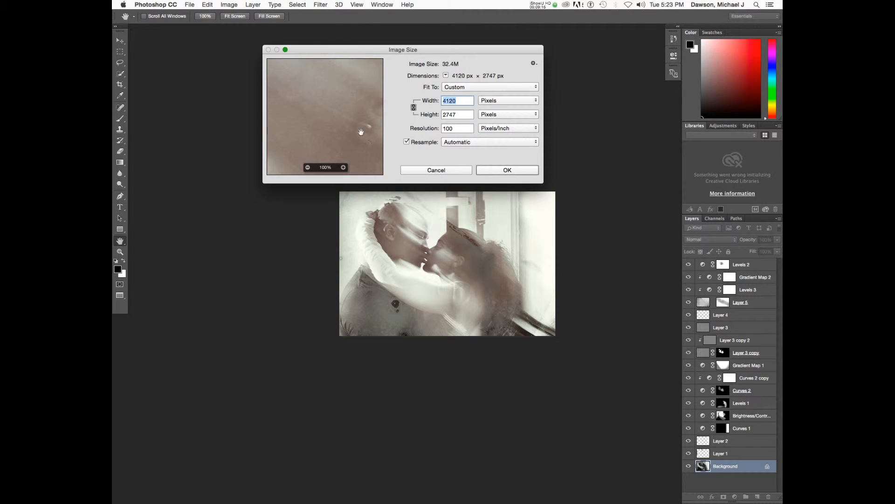
left_click(343, 167)
left_click_drag(545, 182, 722, 345)
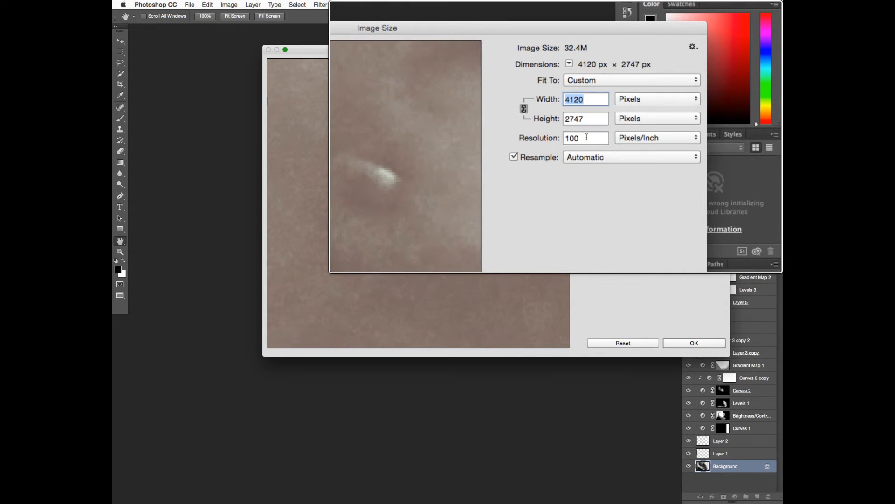
double_click(578, 138)
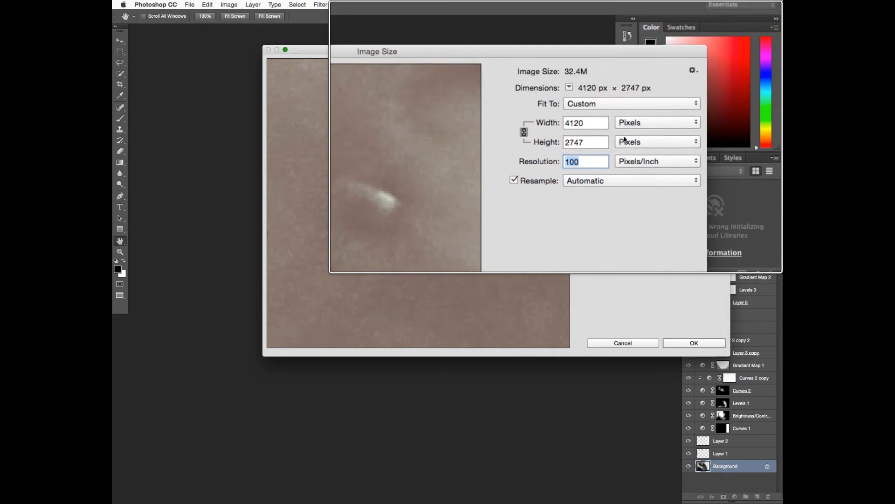
left_click(637, 99)
left_click(637, 136)
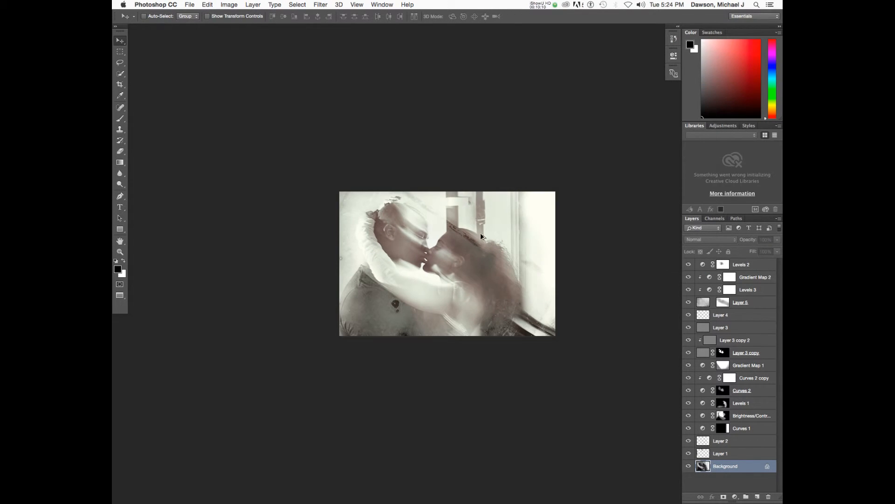
- Magnify the portrait closely enough to examine its individual pixels under the pixel grid
key("super+plus")
key("super+plus")
key("super+plus")
key("super+plus")
key("super+plus")
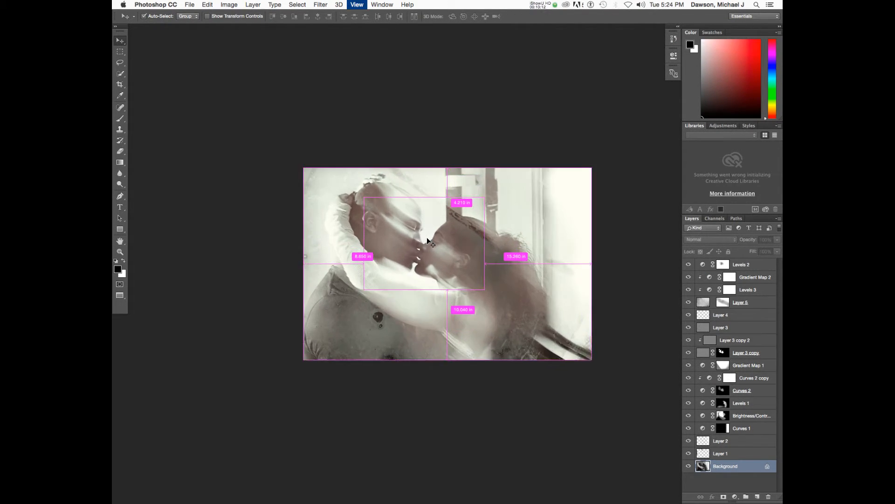
key("super+plus")
key("super+plus")
key("super+plus")
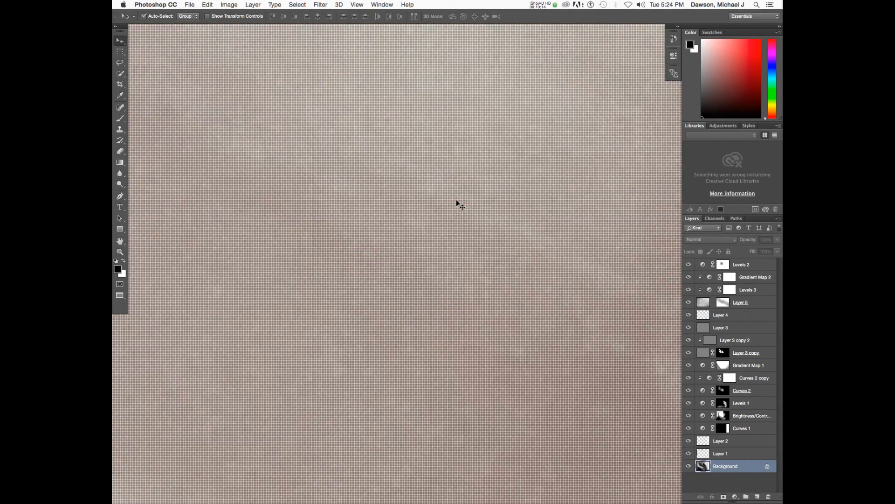
key("super+plus")
key("super+plus")
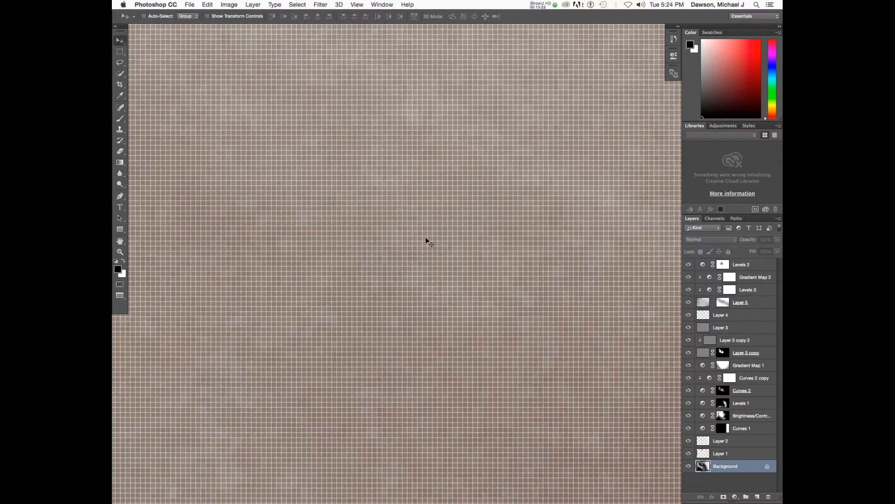
- Hide the pixel grid over the magnified portrait and select the Levels 2 layer
left_click(357, 5)
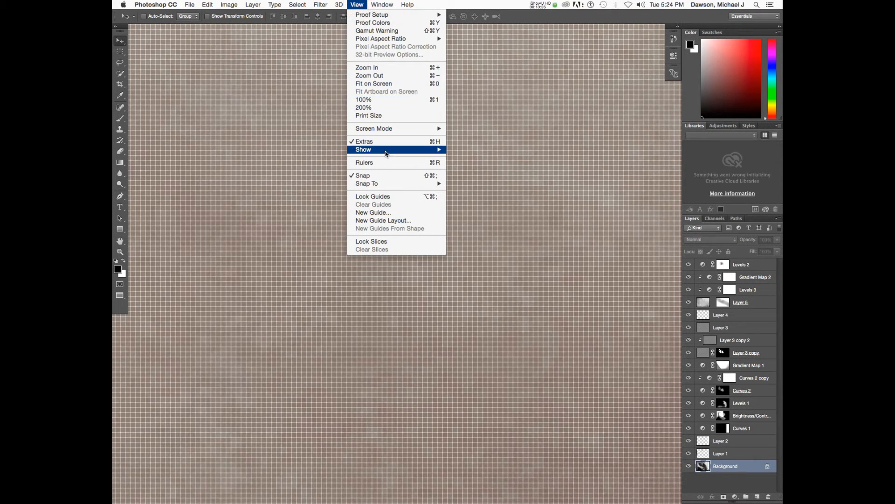
mouse_move(389, 153)
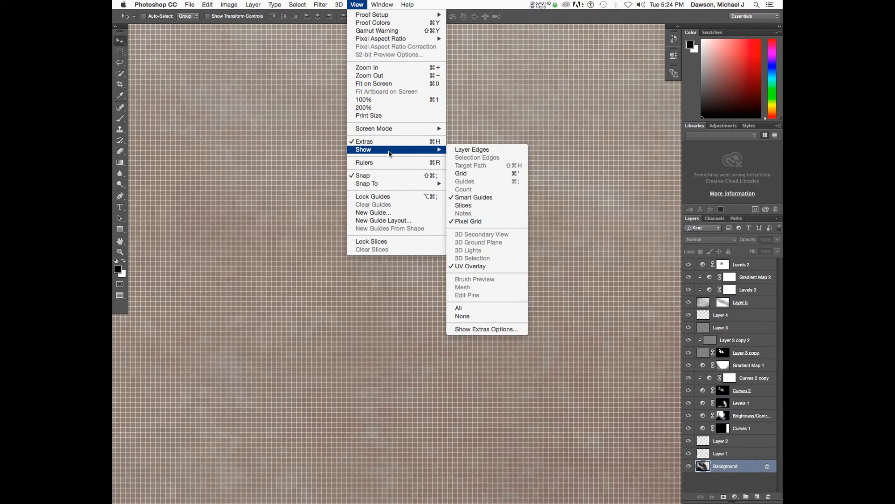
left_click(473, 225)
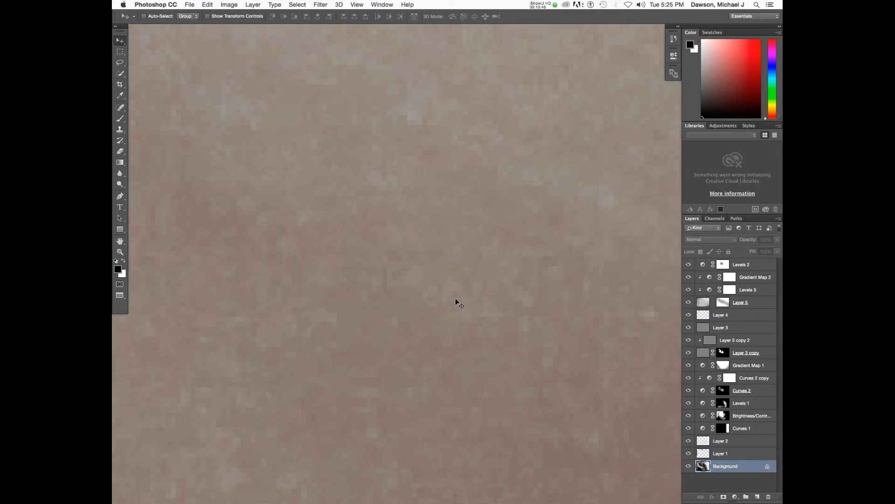
left_click_drag(482, 326, 402, 109)
left_click_drag(474, 230, 416, 167)
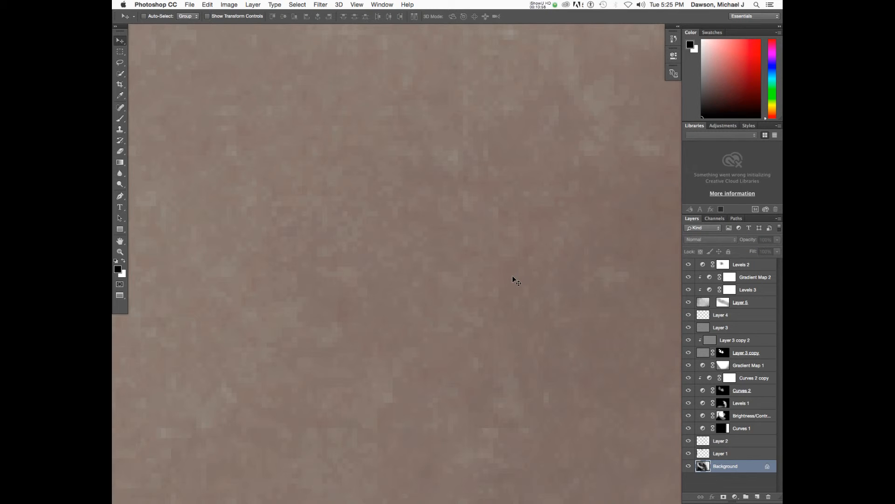
left_click(758, 265)
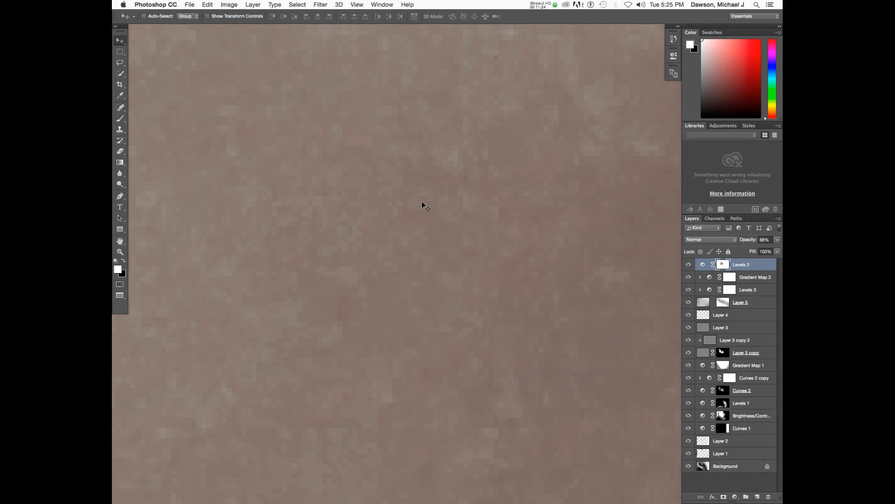
- Fit the whole portrait in view and compare the Background layer shown alone with the full layered composite
key("super+0")
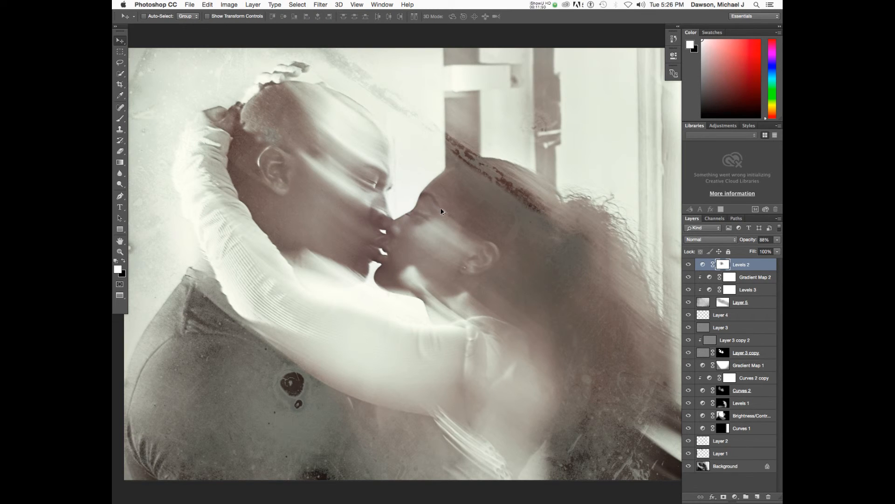
scroll(442, 220, "down", 2)
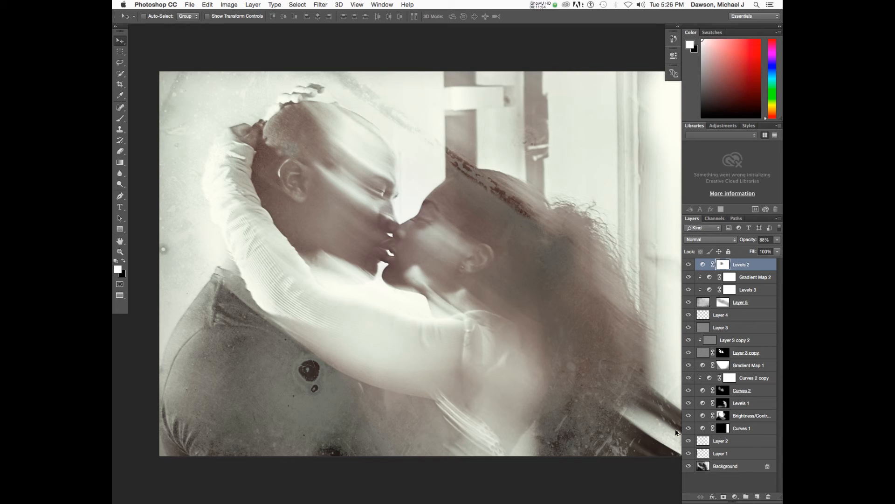
left_click(689, 466, "alt")
left_click(689, 467, "alt")
scroll(492, 311, "right", 4)
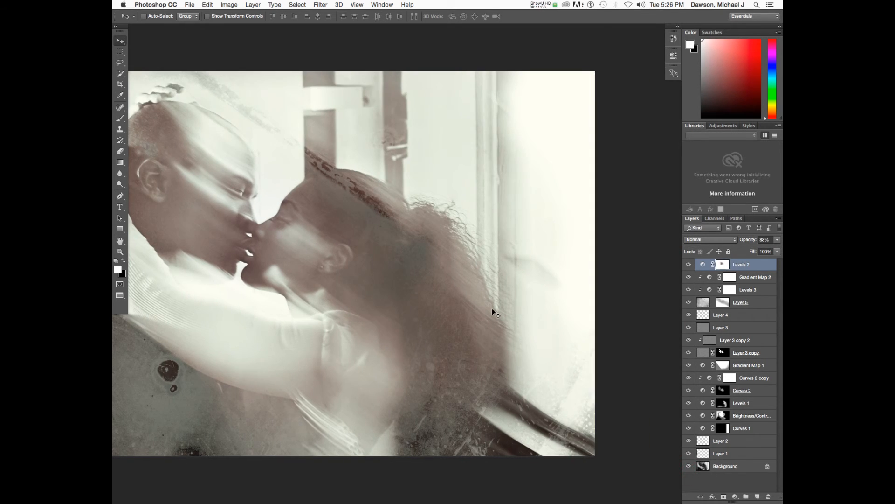
scroll(493, 311, "left", 2)
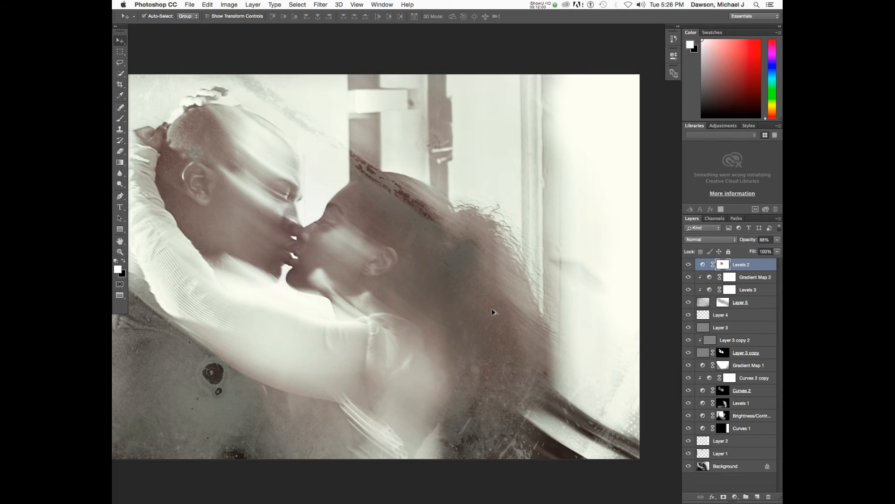
- In Image Size, set the resolution to 300 pixels/inch with resampling off and the dimensions in inches
key("super+alt+i")
left_click(490, 101)
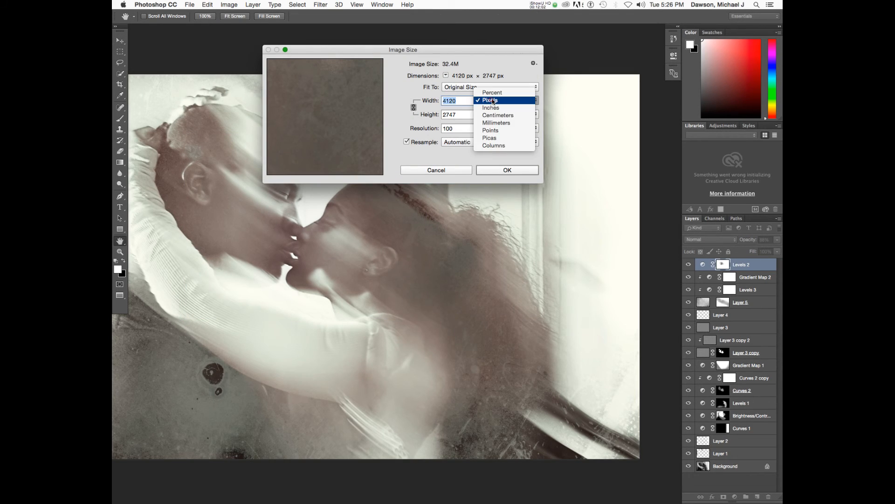
left_click(490, 105)
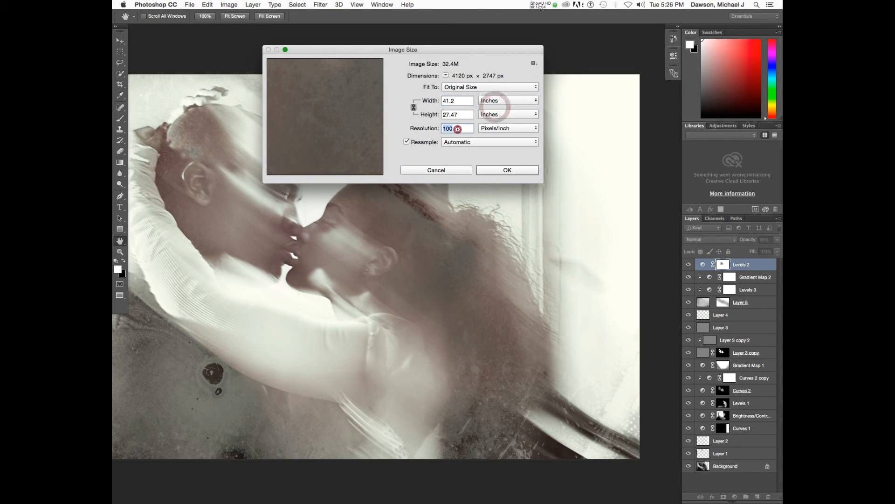
left_click(456, 129)
left_click(426, 141)
double_click(453, 129)
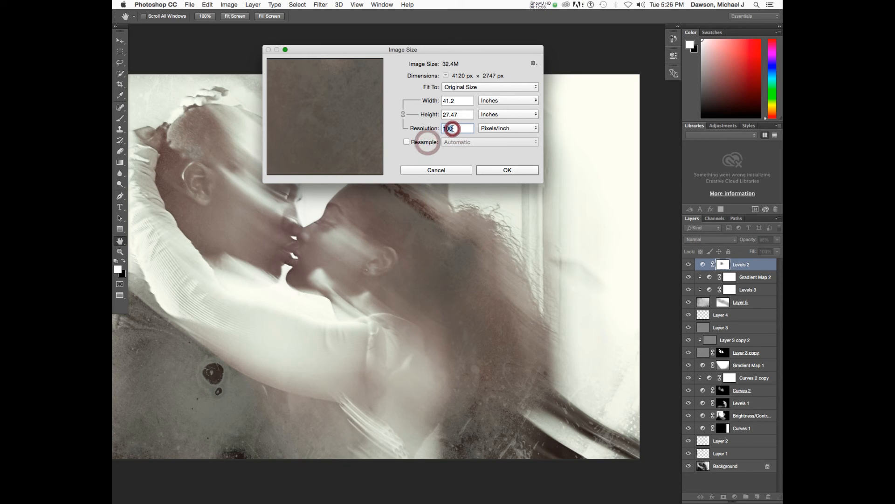
type("300")
double_click(460, 100)
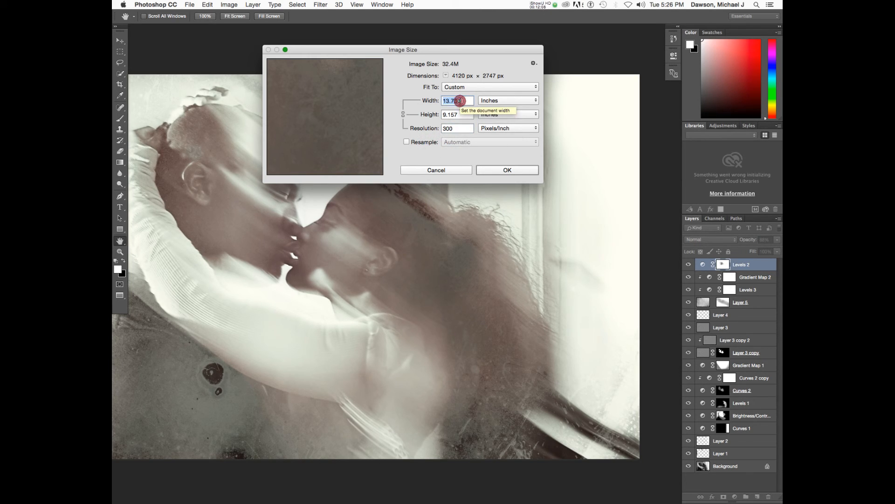
double_click(460, 114)
- Turn resampling back on and set the image width to 5 inches
left_click(428, 144)
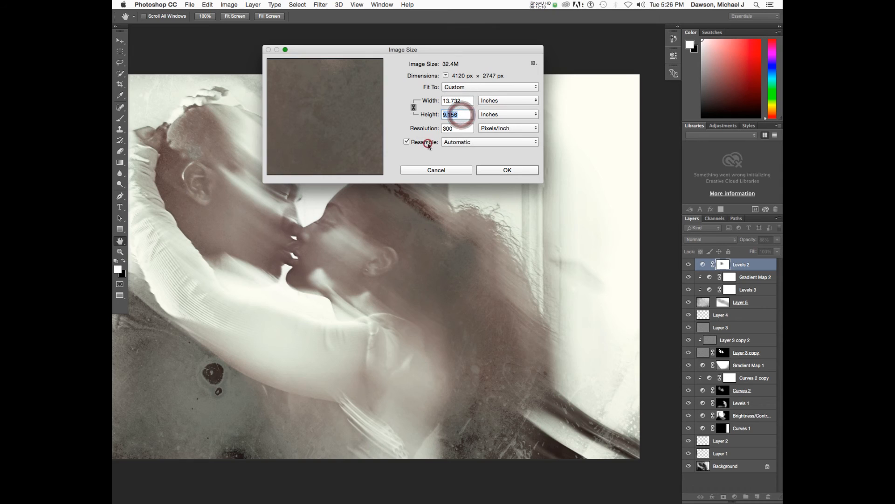
double_click(461, 101)
type("5")
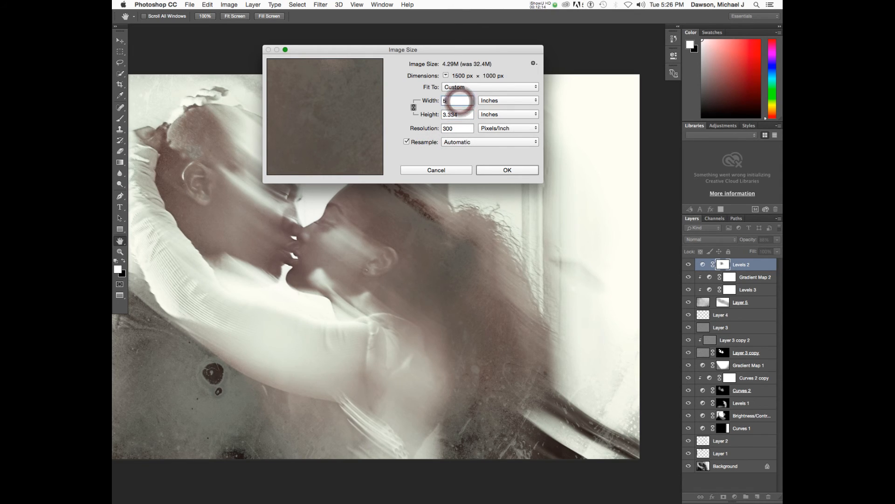
key("Tab")
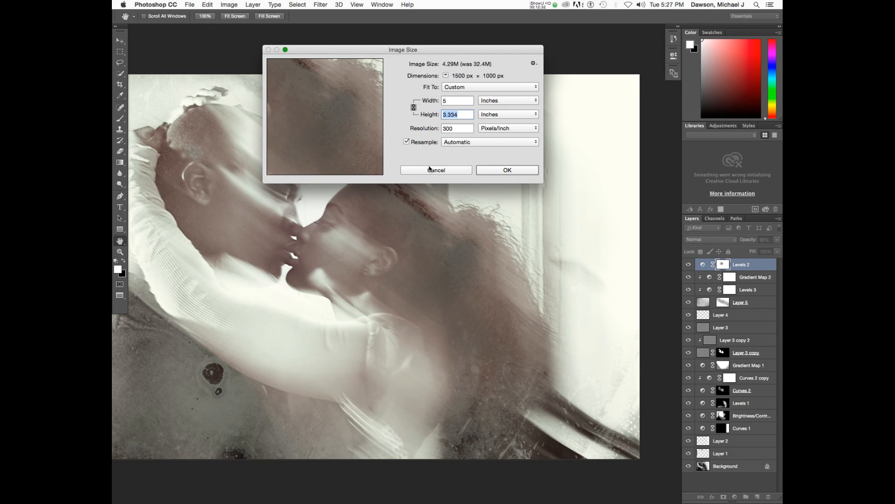
- Look through the available resampling methods and leave Image Size without applying the reduction
left_click(453, 142)
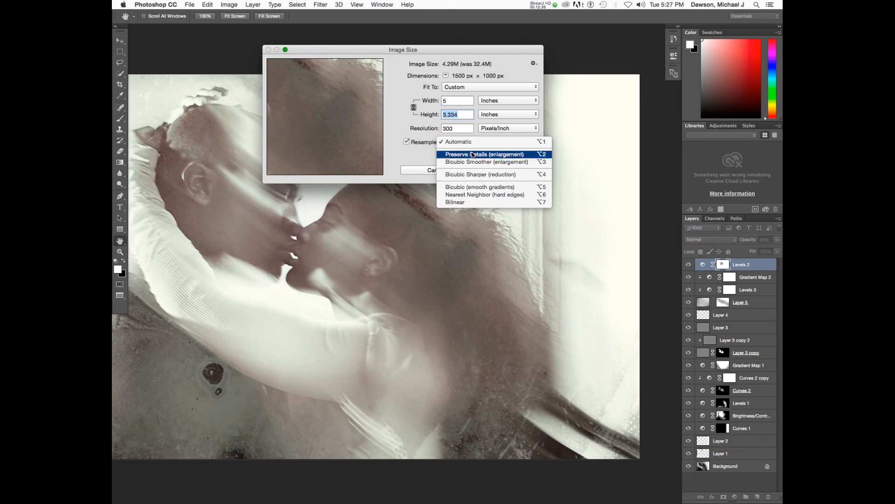
left_click(414, 154)
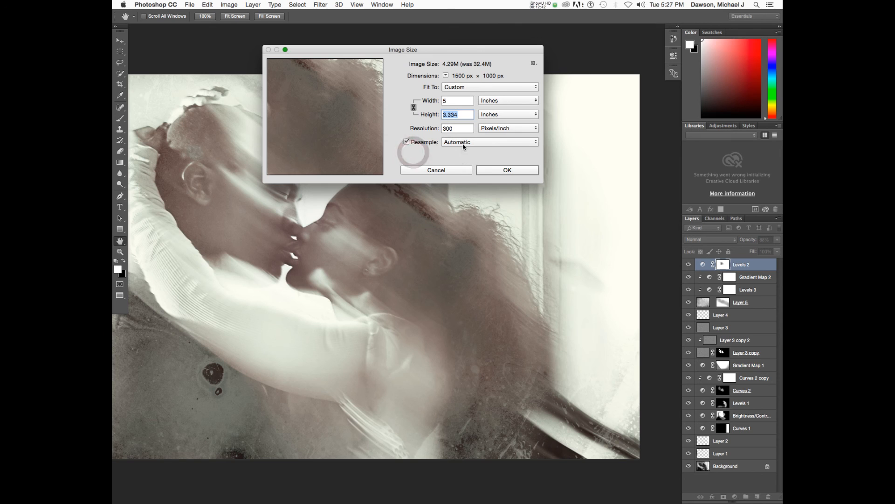
left_click(442, 169)
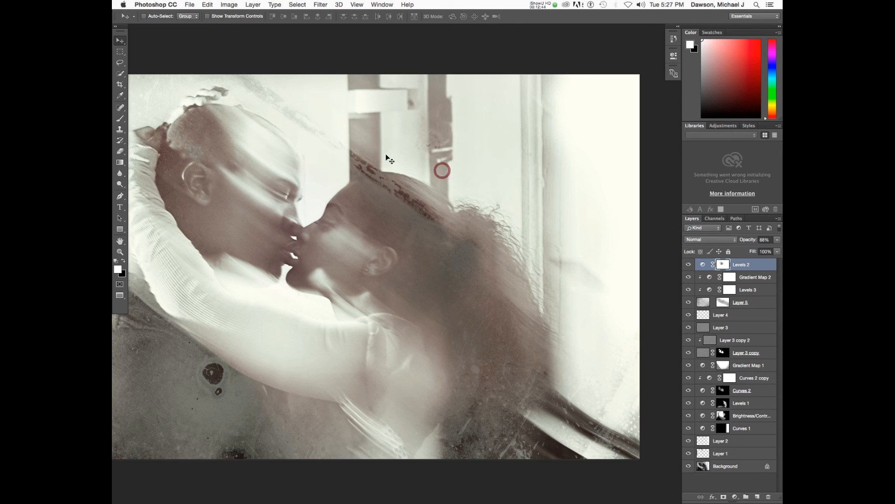
- Reposition the portrait in the window and hide all interface panels around it
scroll(387, 144, "left", 5)
scroll(387, 144, "right", 1)
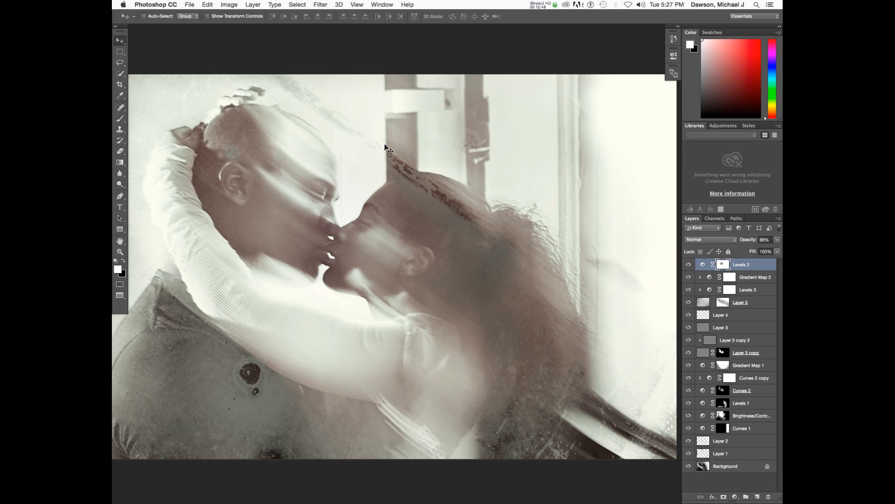
key("Tab")
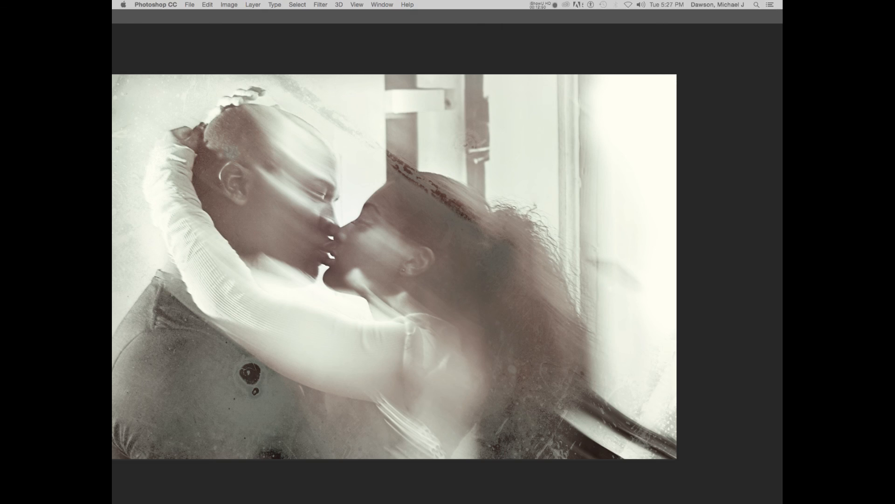